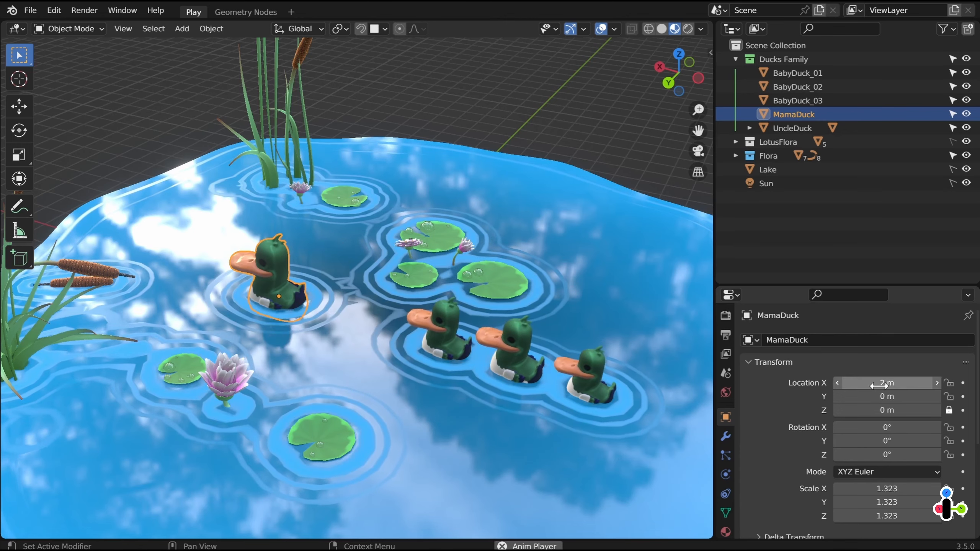
- Parent BabyDuck_01, BabyDuck_02 and BabyDuck_03 to MamaDuck with the Object parent type
middle_click_drag(359, 224, 368, 329, "ctrl")
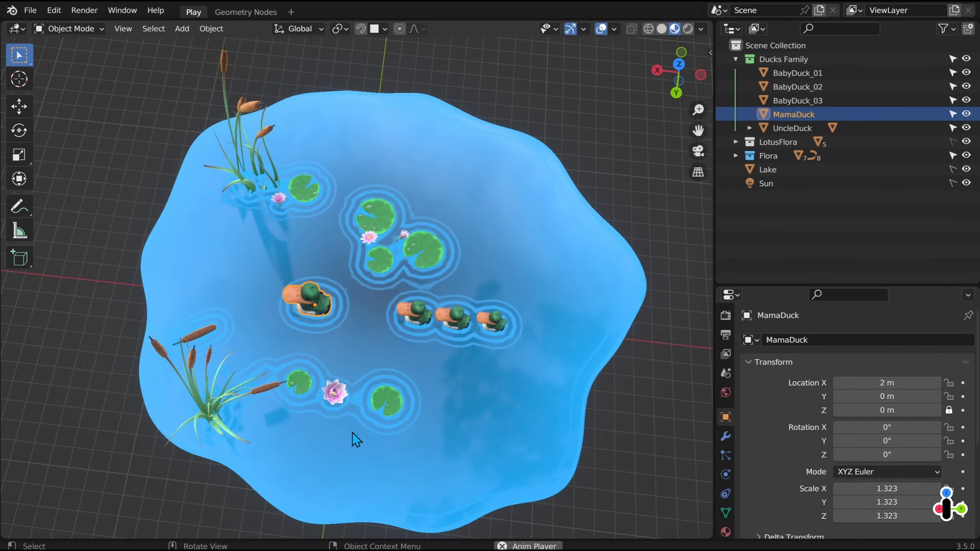
middle_click_drag(356, 439, 371, 323)
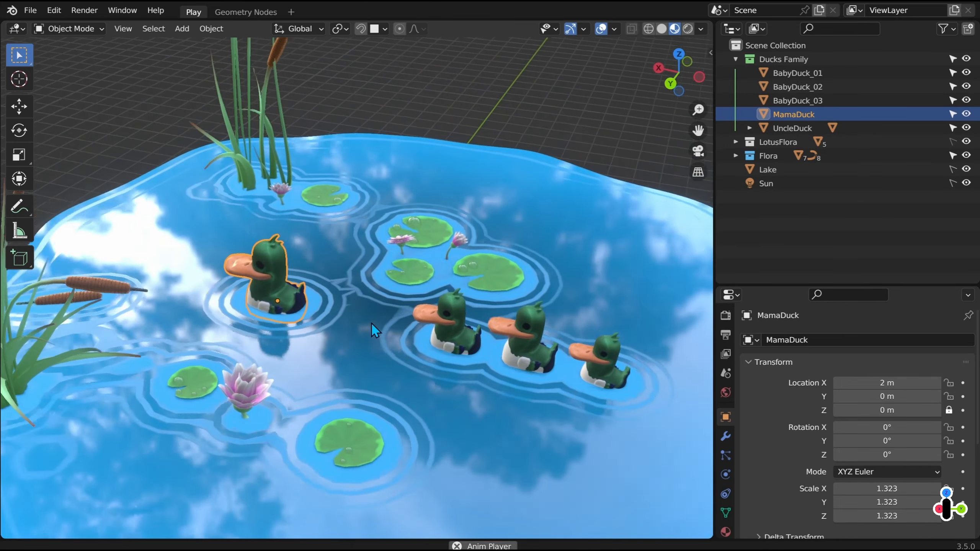
left_click(456, 336)
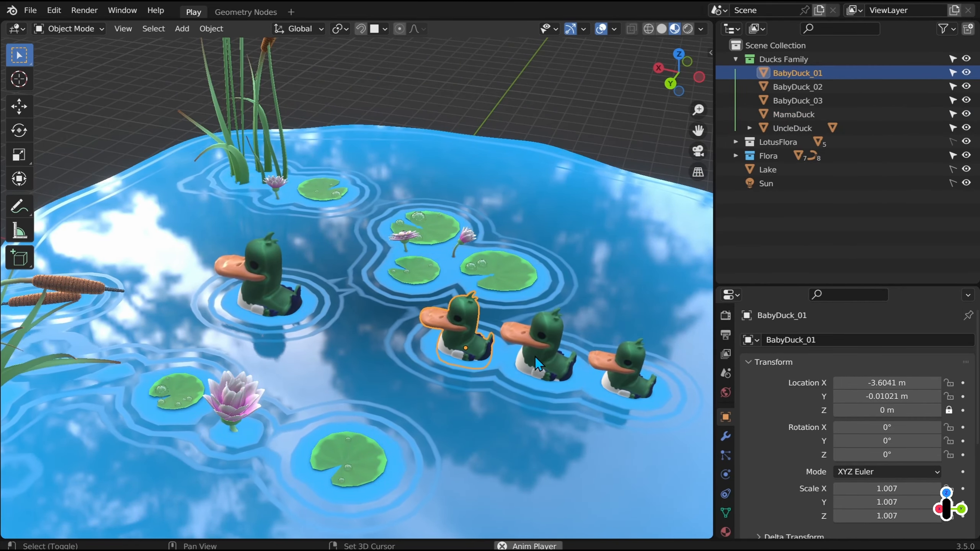
left_click(534, 356, "shift")
left_click(630, 380, "shift")
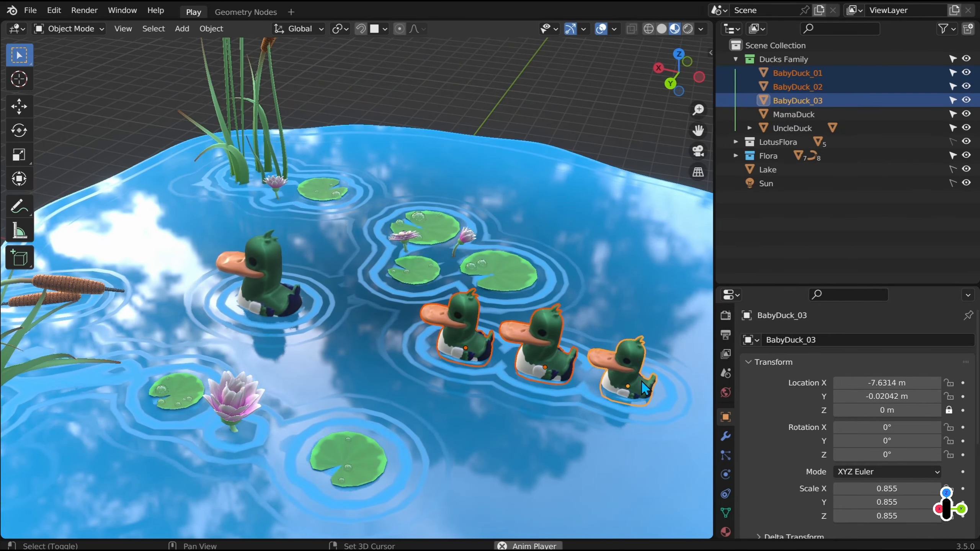
left_click(265, 291, "shift")
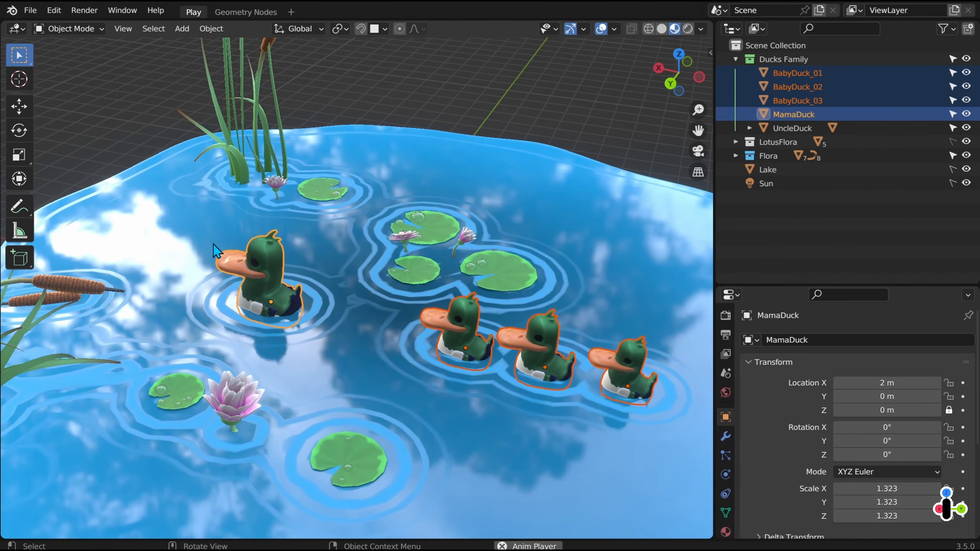
left_click(211, 30)
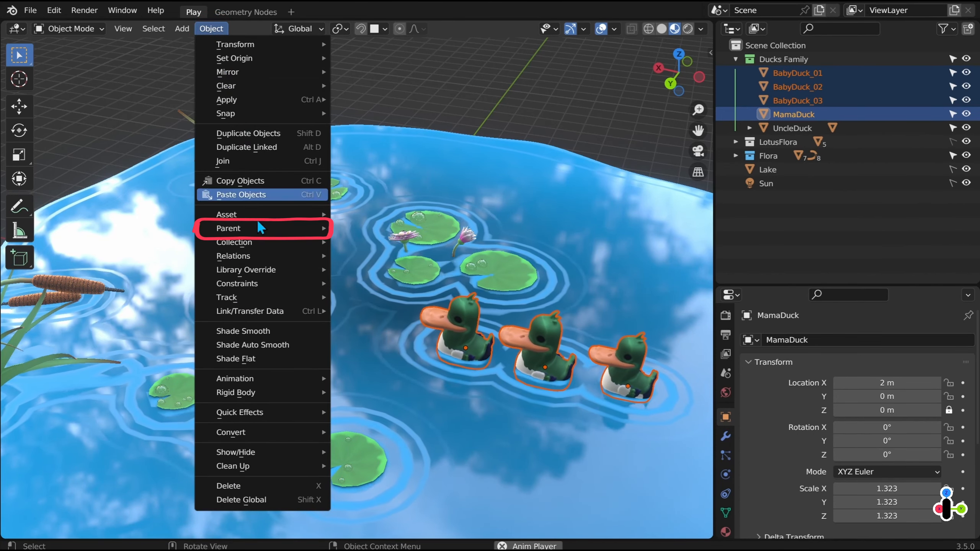
mouse_move(260, 229)
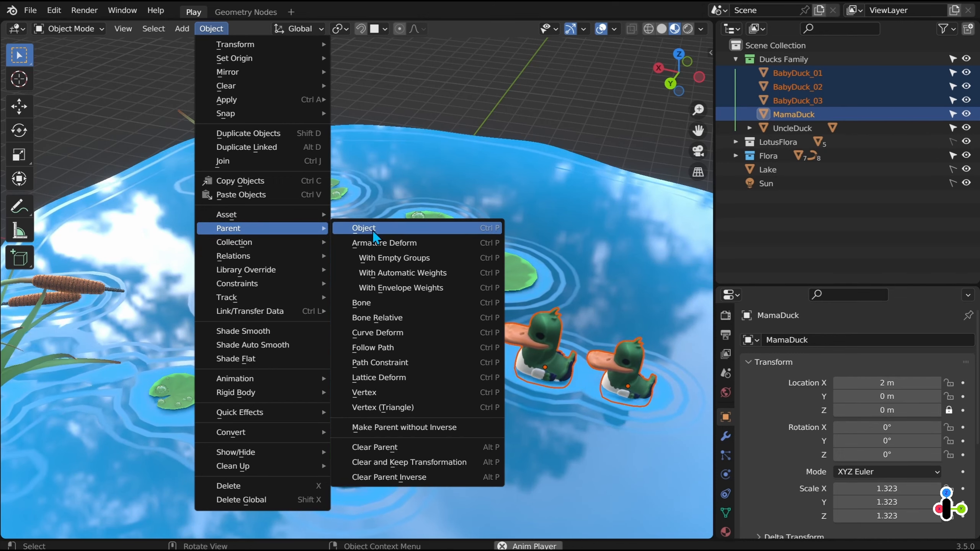
left_click(364, 228)
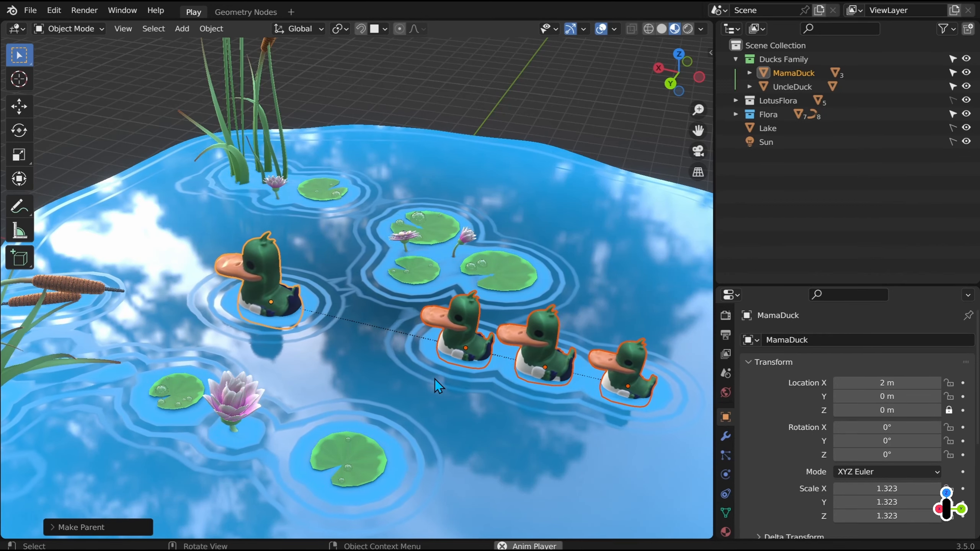
- Try moving MamaDuck across the lake to test how the parented baby ducks respond, and cancel the move
left_click(280, 300)
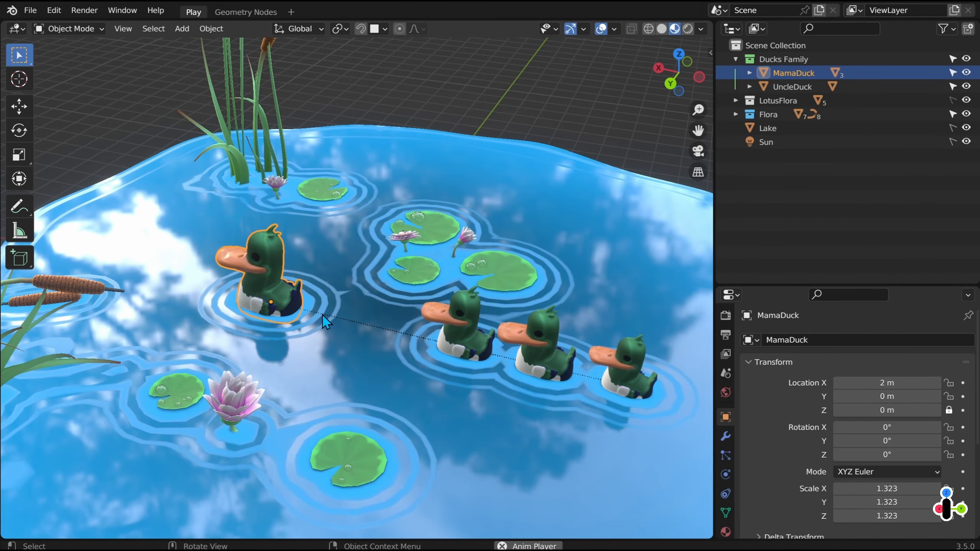
key("g")
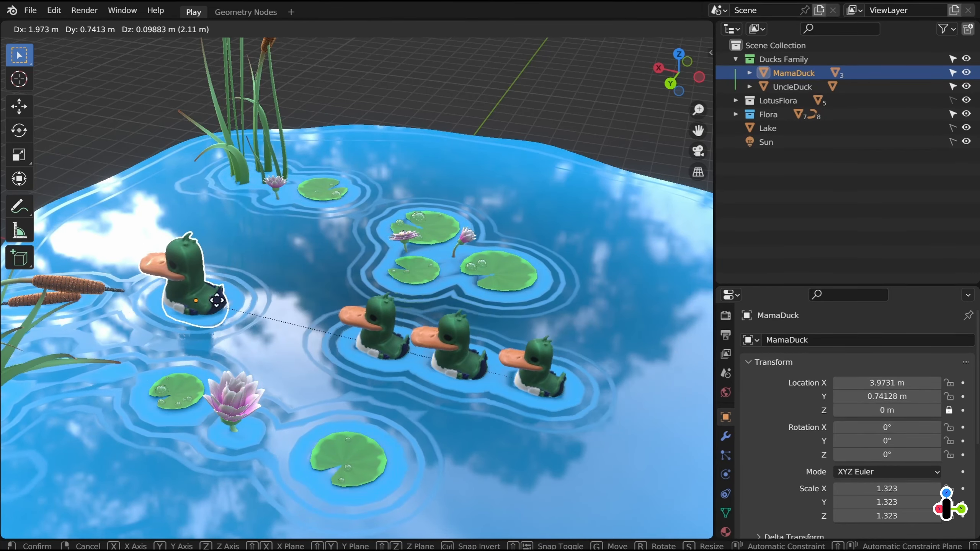
right_click(387, 335)
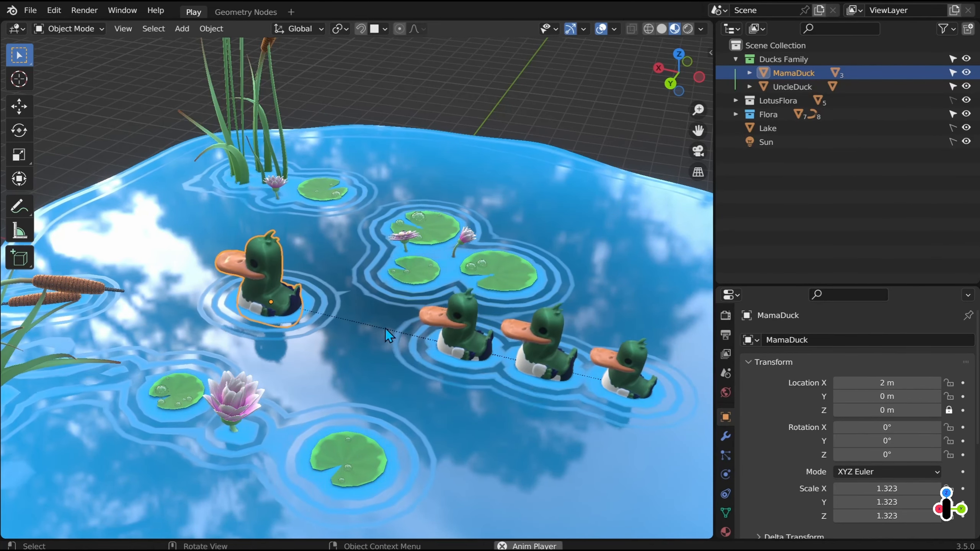
- Try moving each of the three baby ducks individually, returning each to its place in line
left_click(482, 332)
key("g")
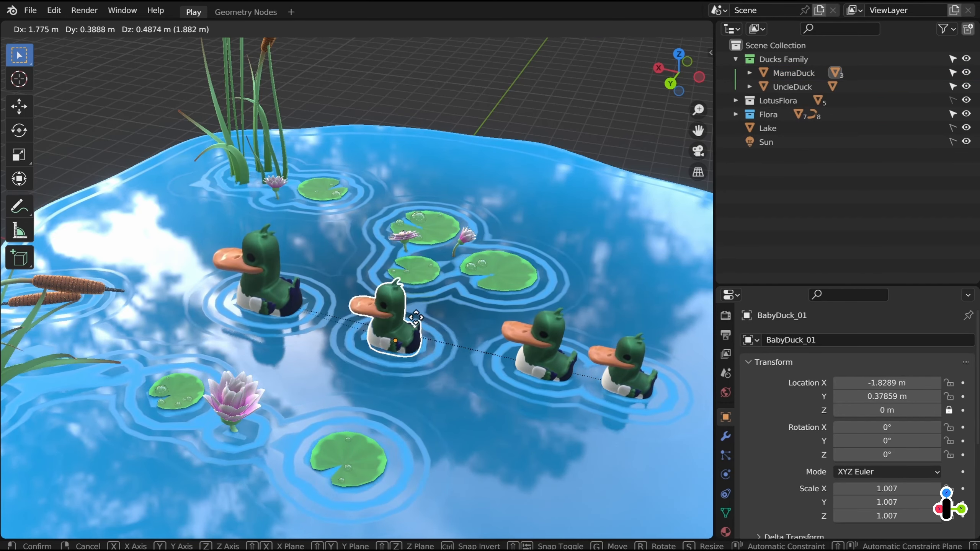
left_click(484, 328)
left_click(538, 360)
key("g")
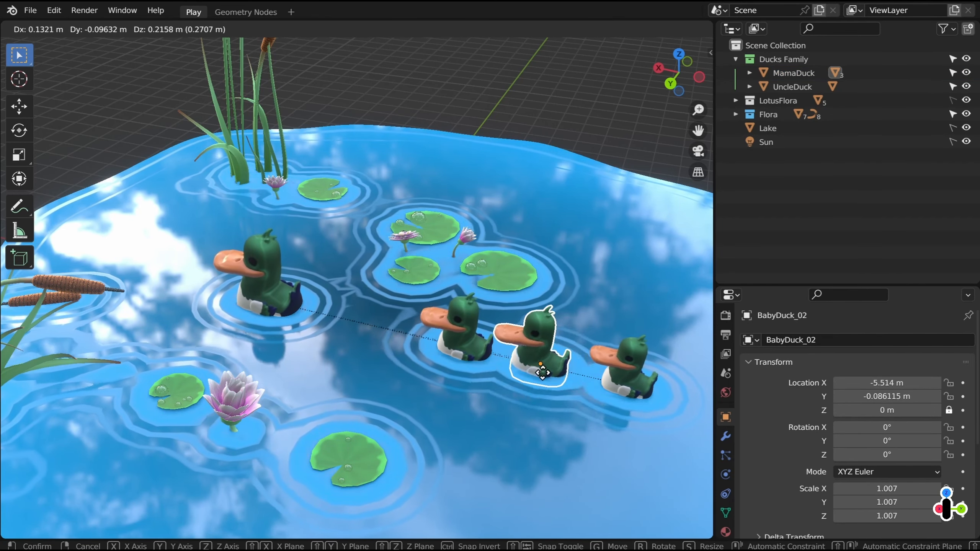
left_click(542, 371)
left_click(625, 371)
key("g")
left_click(629, 390)
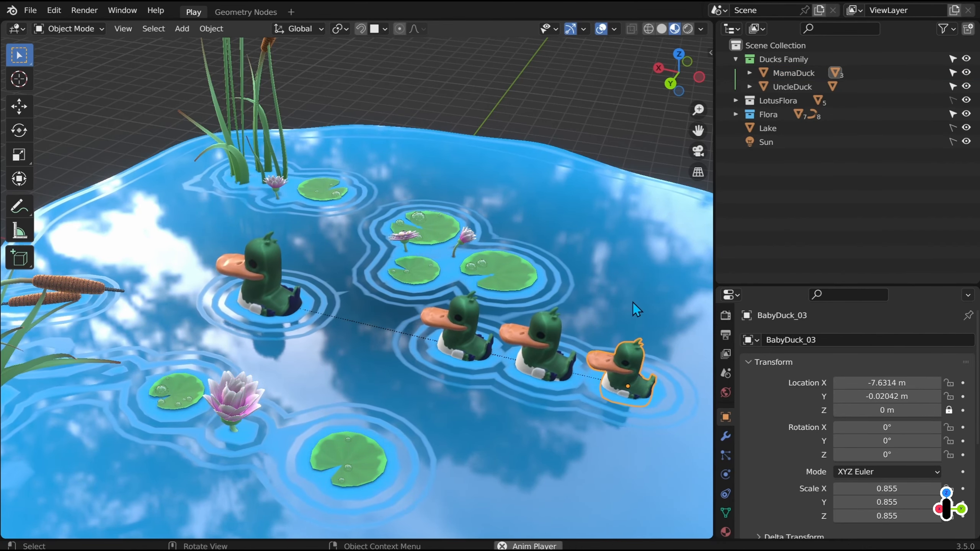
- Set BabyDuck_03's X location to -7 m
middle_click_drag(635, 309, 459, 279)
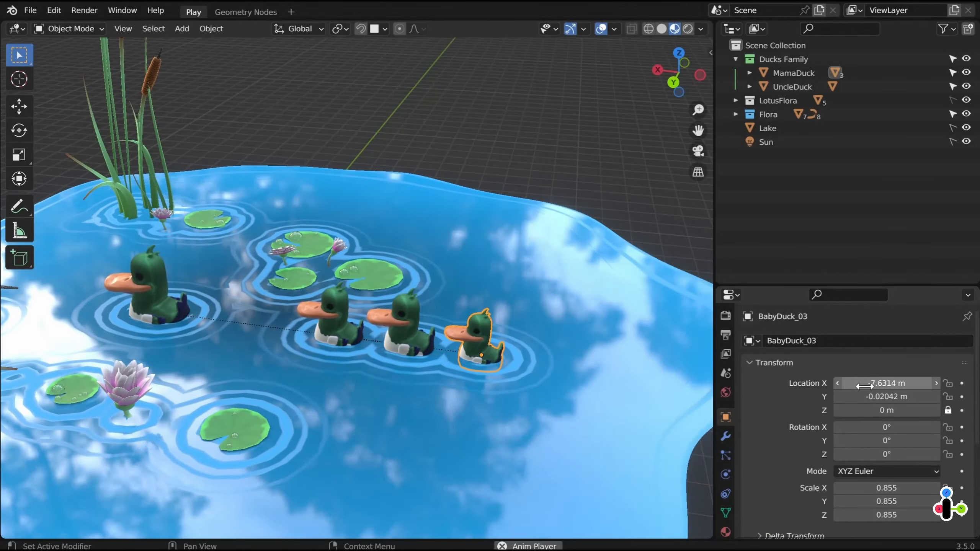
left_click(880, 383)
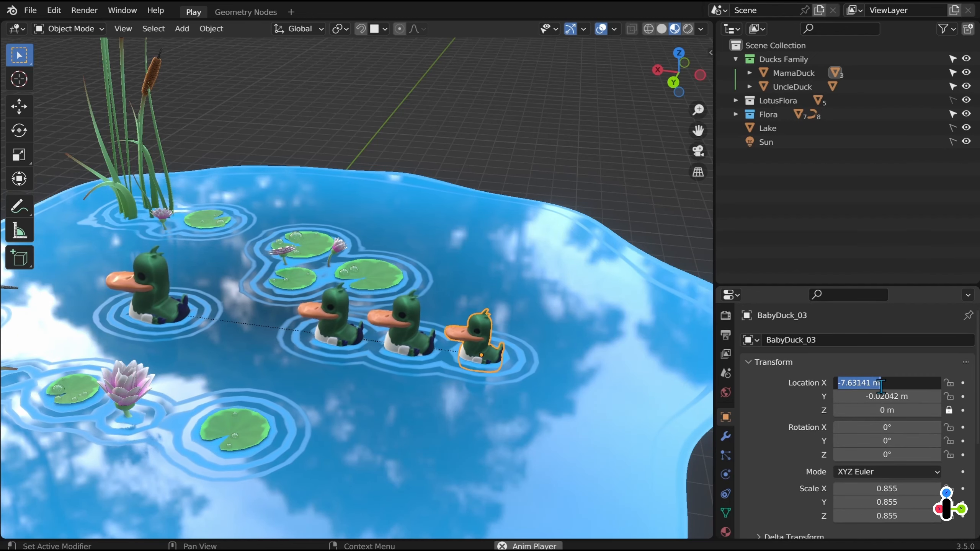
type("-7")
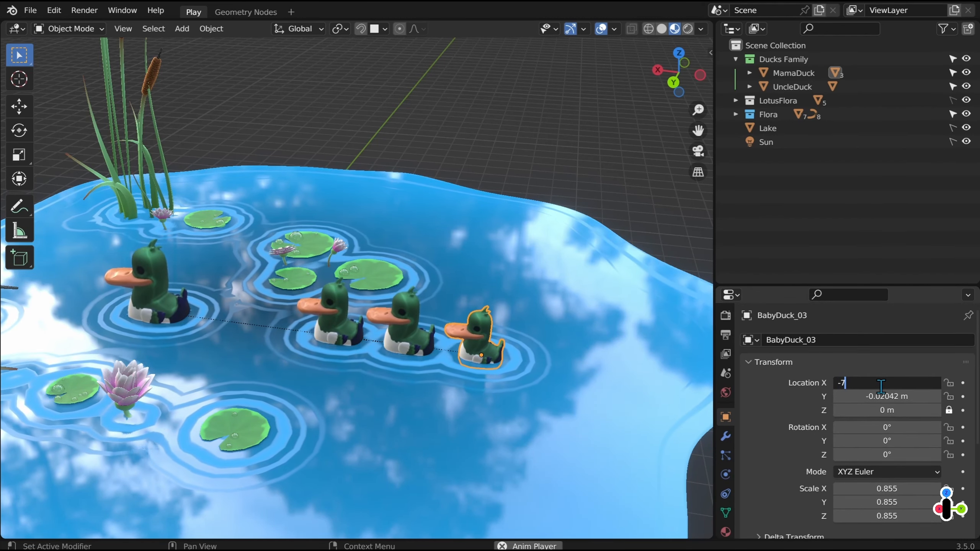
key("Return")
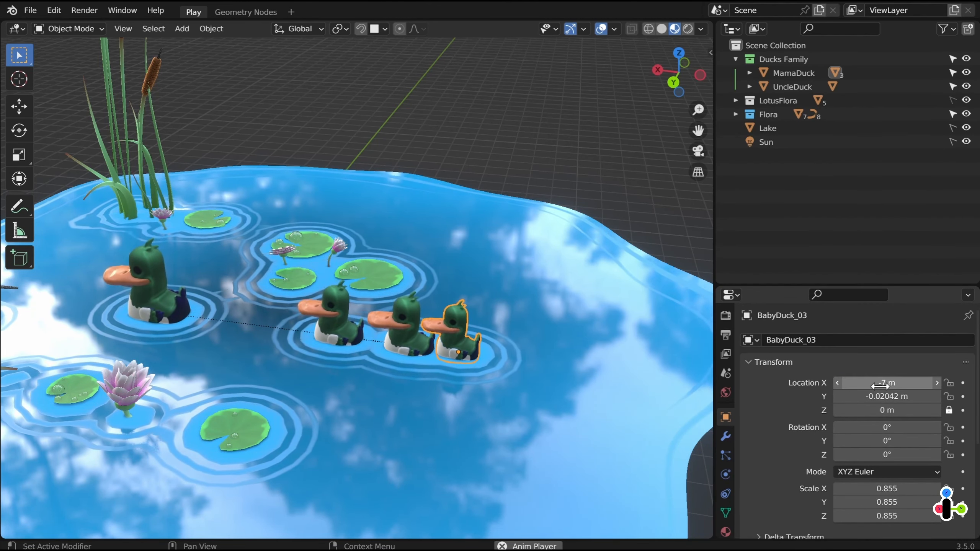
- Move MamaDuck with its parented baby ducks to about X 5.76 m, Y 0.1 m
middle_click_drag(357, 330, 416, 364, "shift")
scroll(417, 364, "down", 1)
left_click(270, 309)
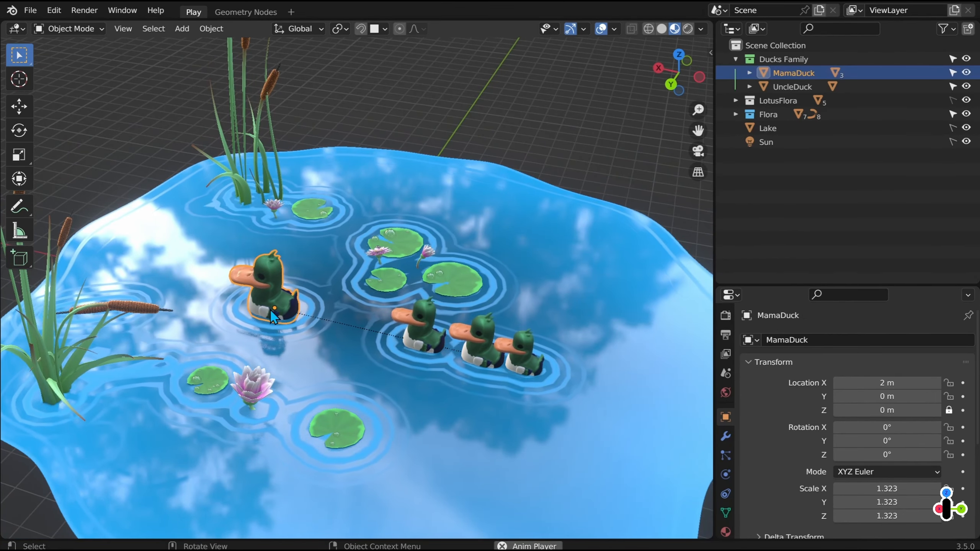
key("g")
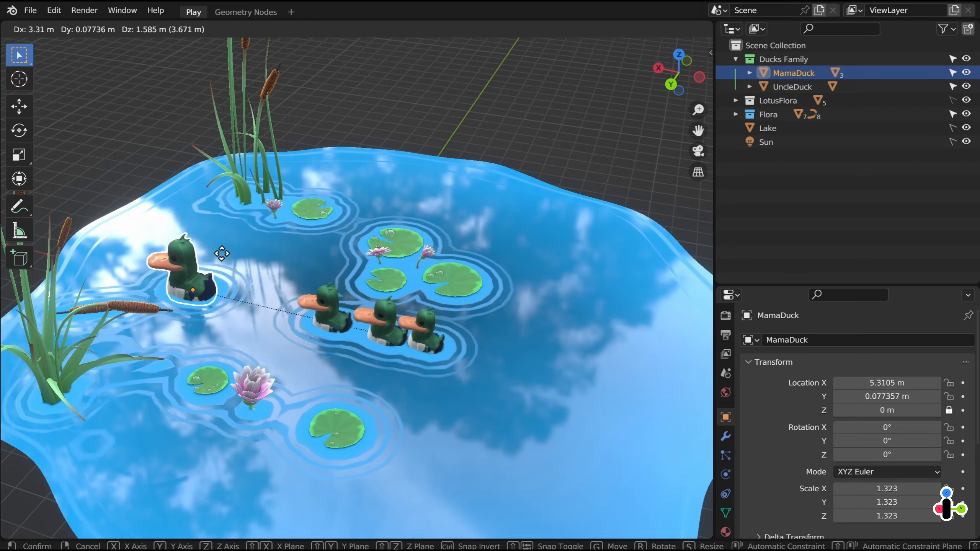
left_click(218, 255)
- Examine the location values of BabyDuck_03 and its parent MamaDuck against their positions on the lake
left_click(434, 351)
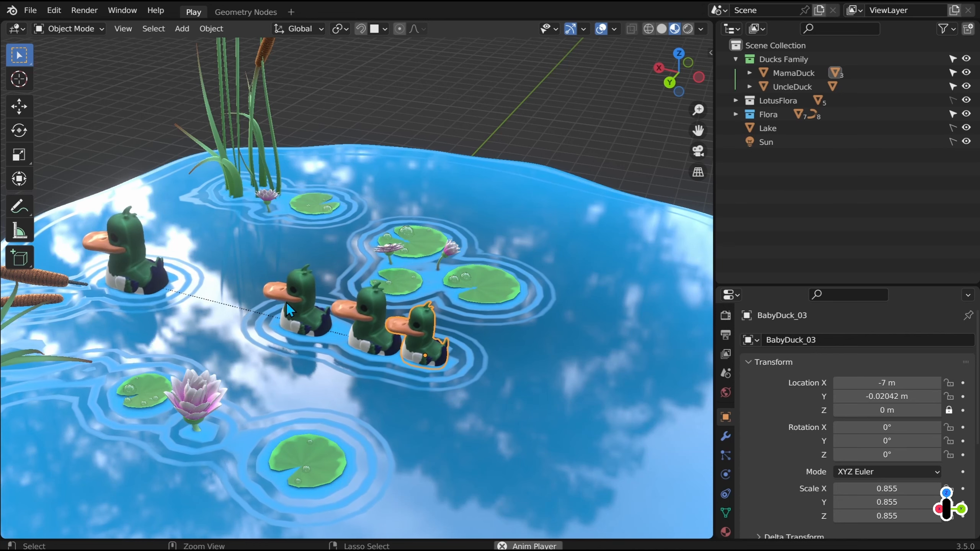
middle_click_drag(286, 302, 315, 398, "ctrl")
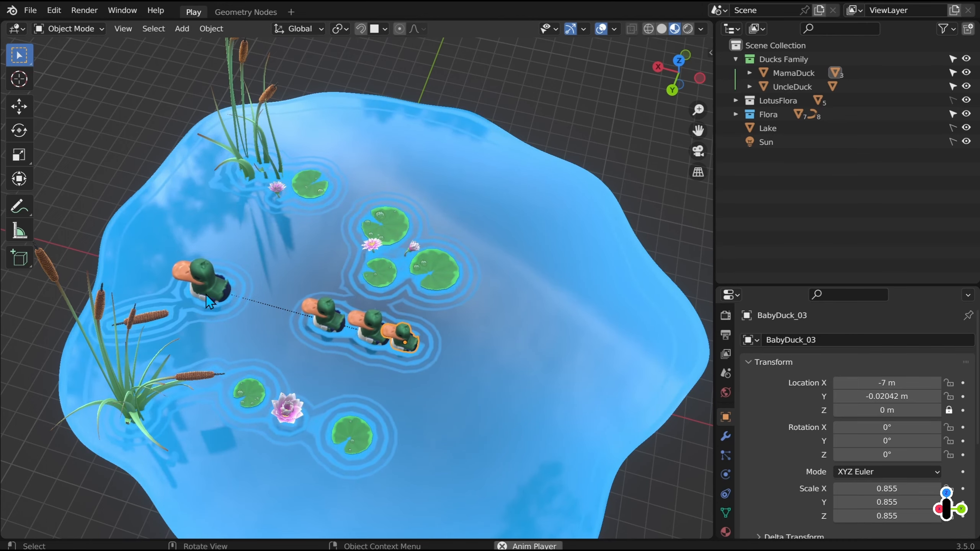
scroll(371, 238, "down", 3)
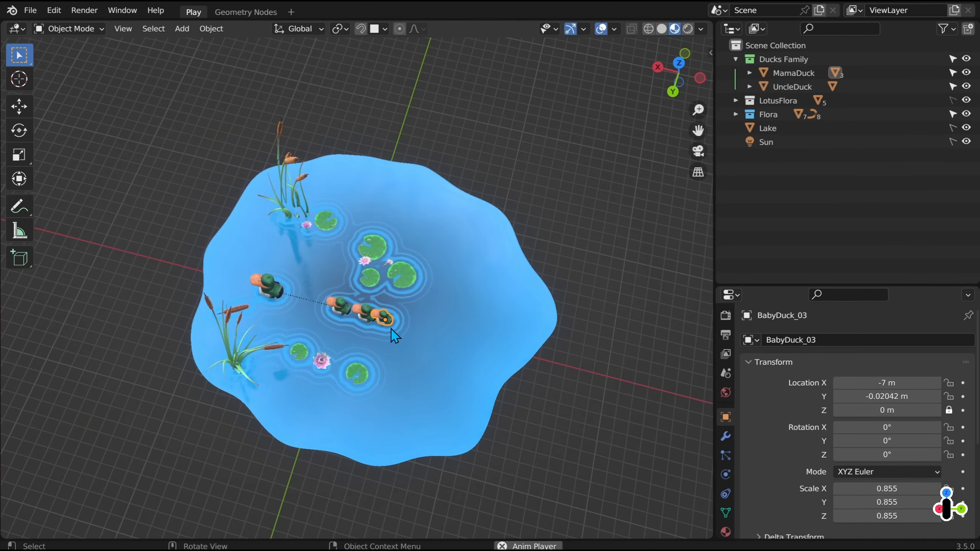
middle_click_drag(391, 328, 389, 297)
scroll(389, 297, "up", 4)
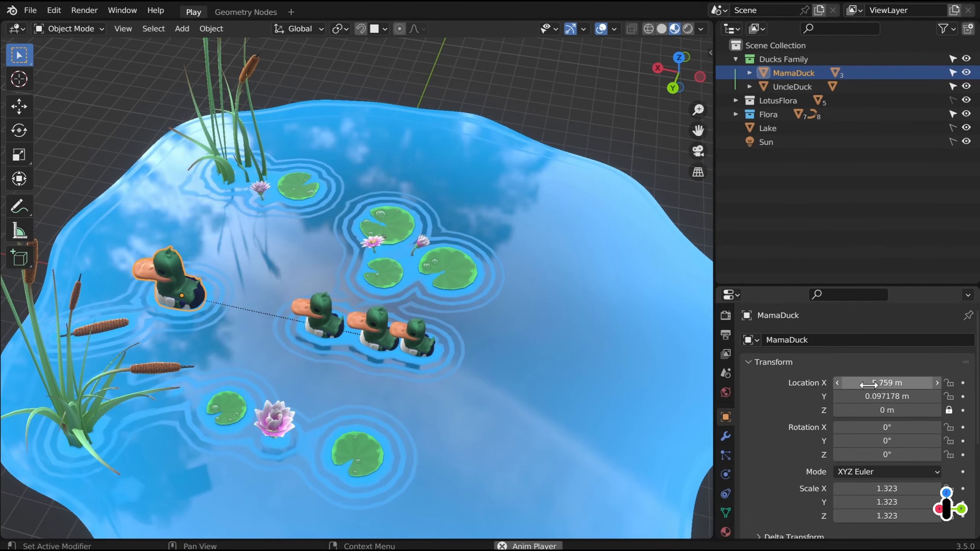
scroll(319, 327, "down", 5)
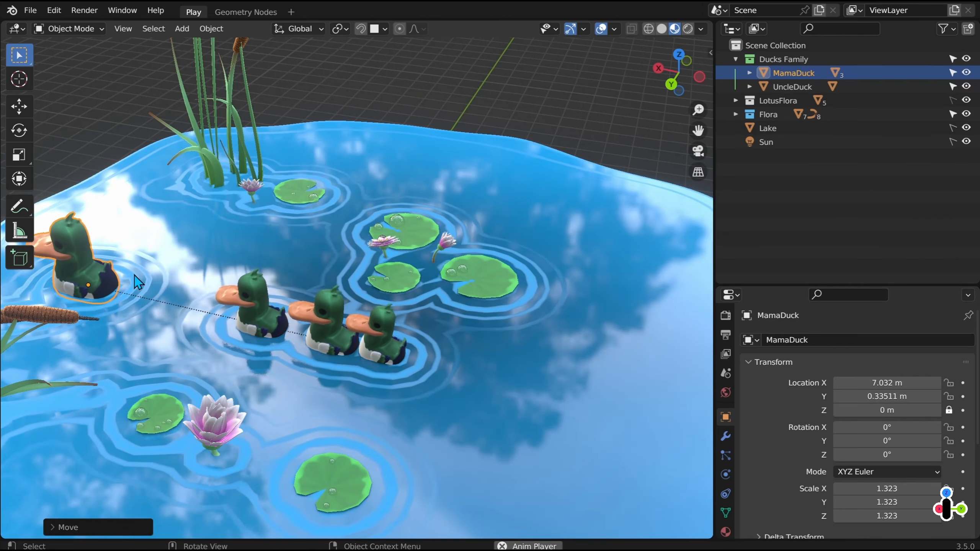
- Try removing BabyDuck_03's parent with Clear Parent, and undo it
left_click(396, 353)
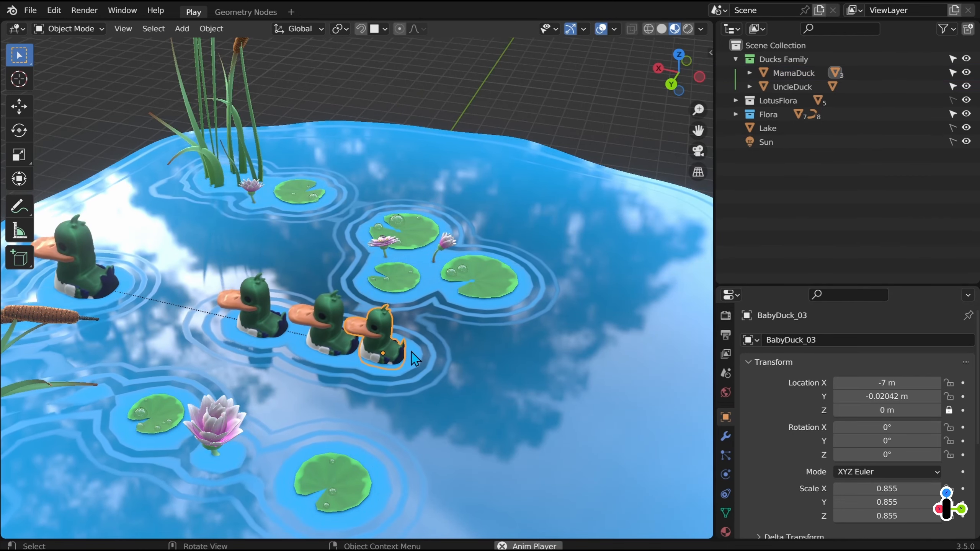
left_click(212, 29)
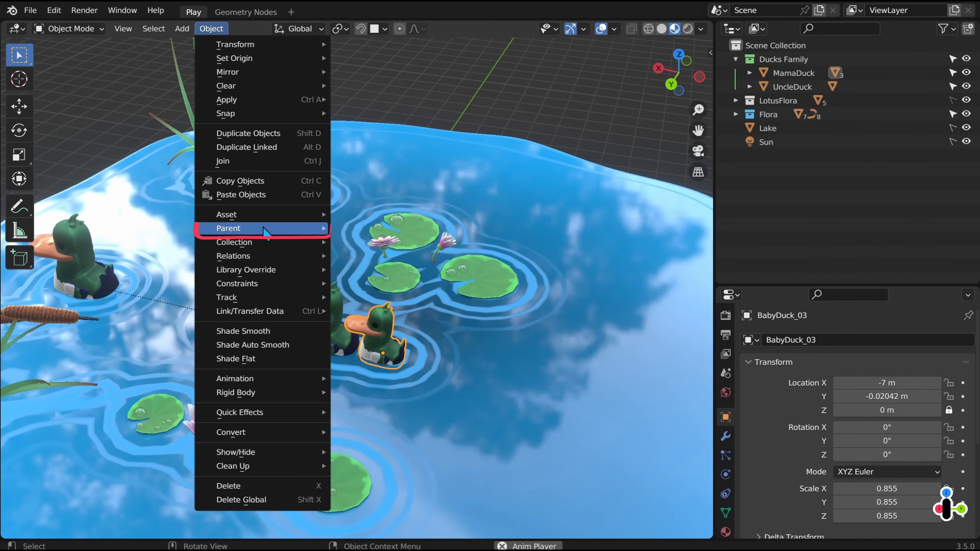
mouse_move(266, 232)
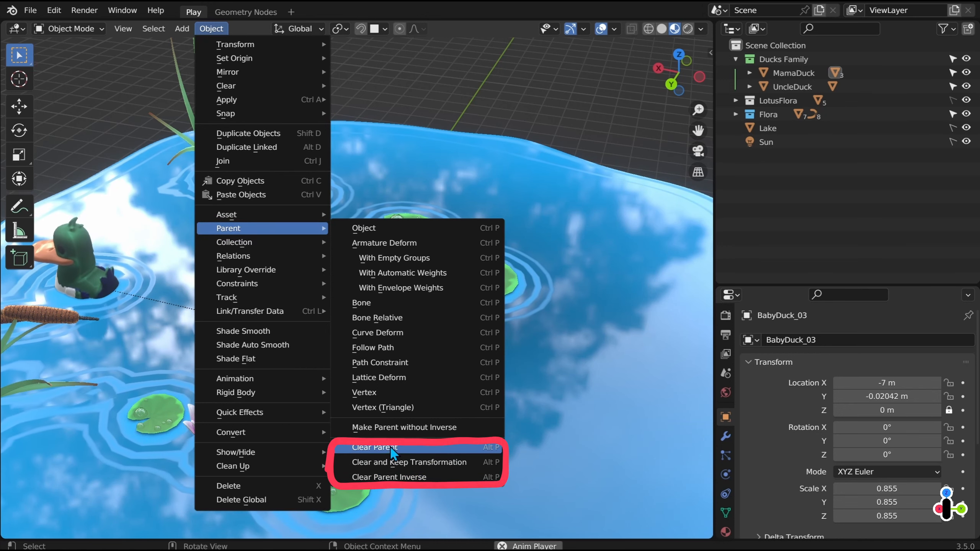
left_click(372, 448)
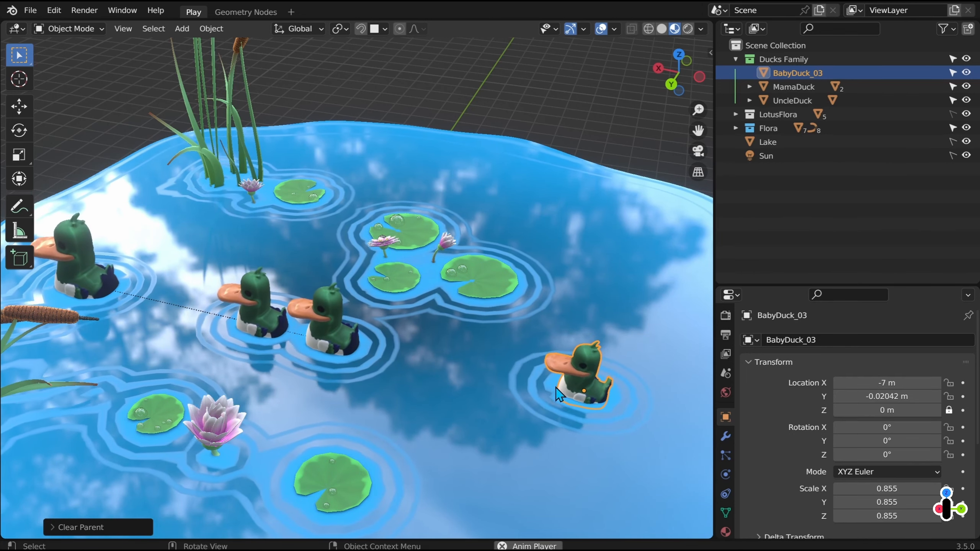
left_click(54, 15)
left_click(68, 26)
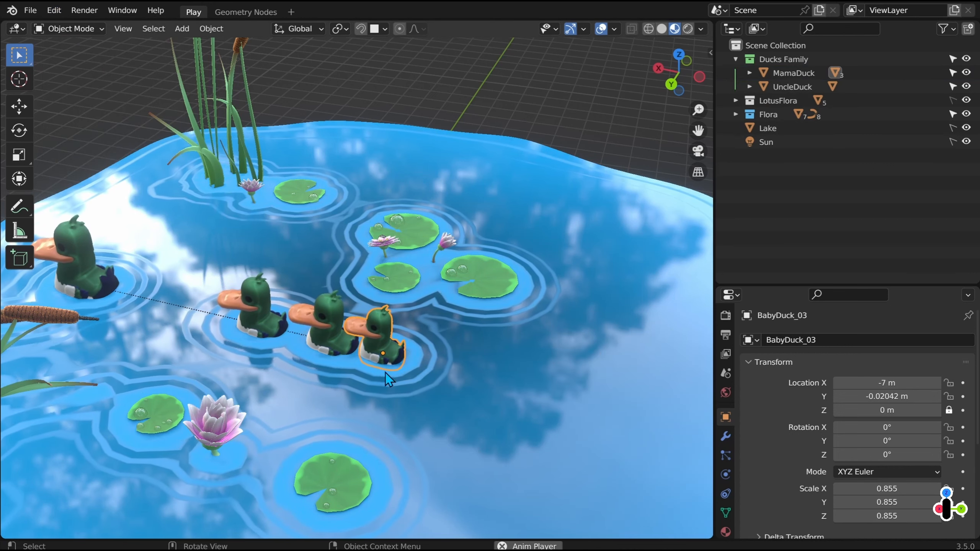
- Unparent BabyDuck_03 from MamaDuck using Clear and Keep Transformation
left_click(211, 28)
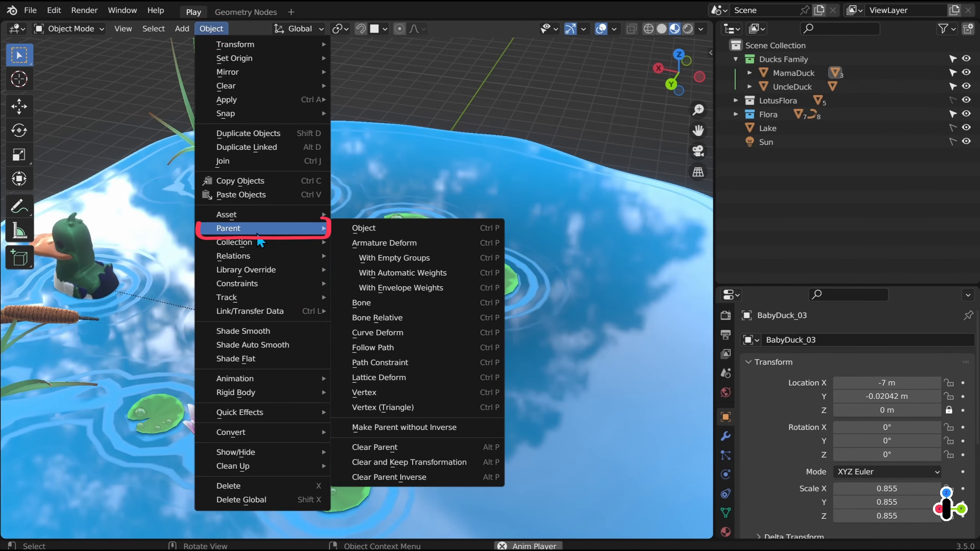
left_click(401, 465)
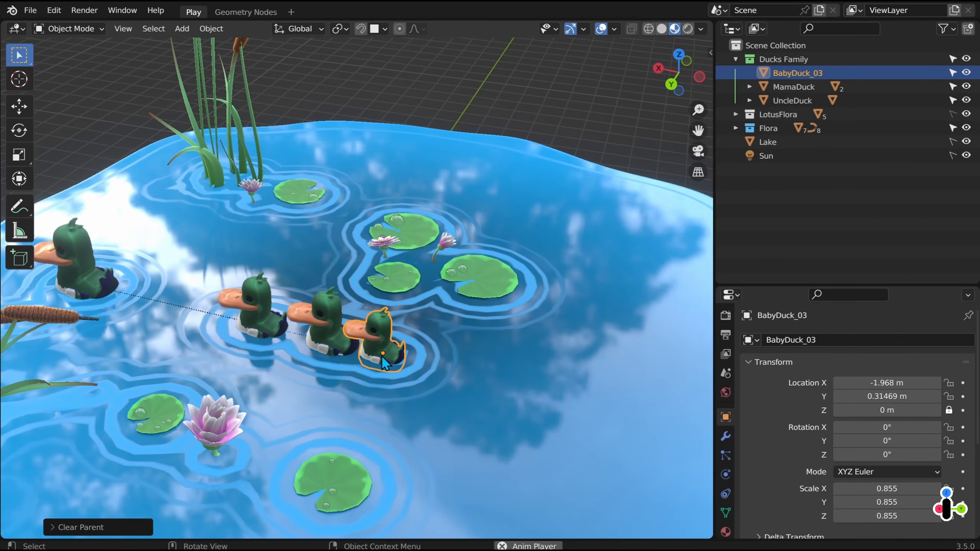
- Try moving MamaDuck to test its link to the unparented BabyDuck_03, and cancel the move
left_click(85, 260)
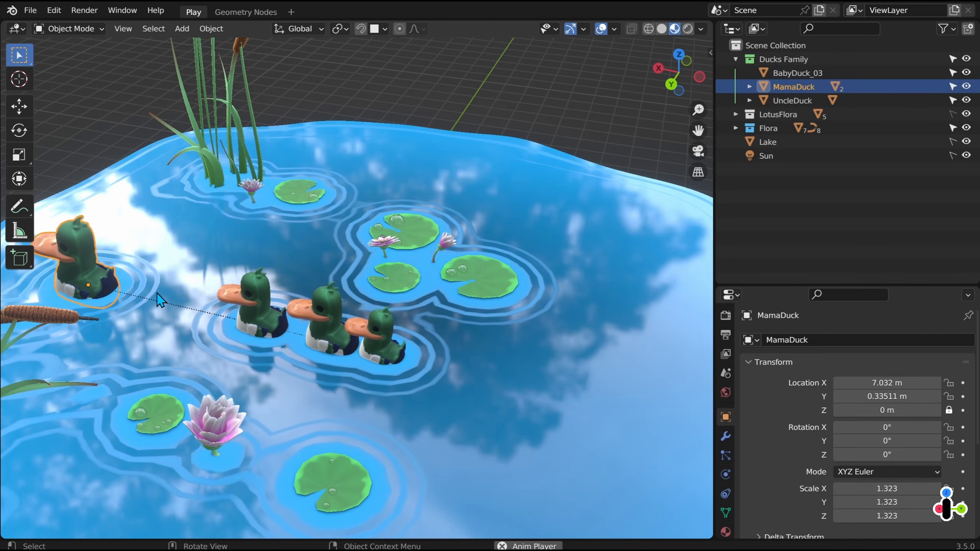
key("g")
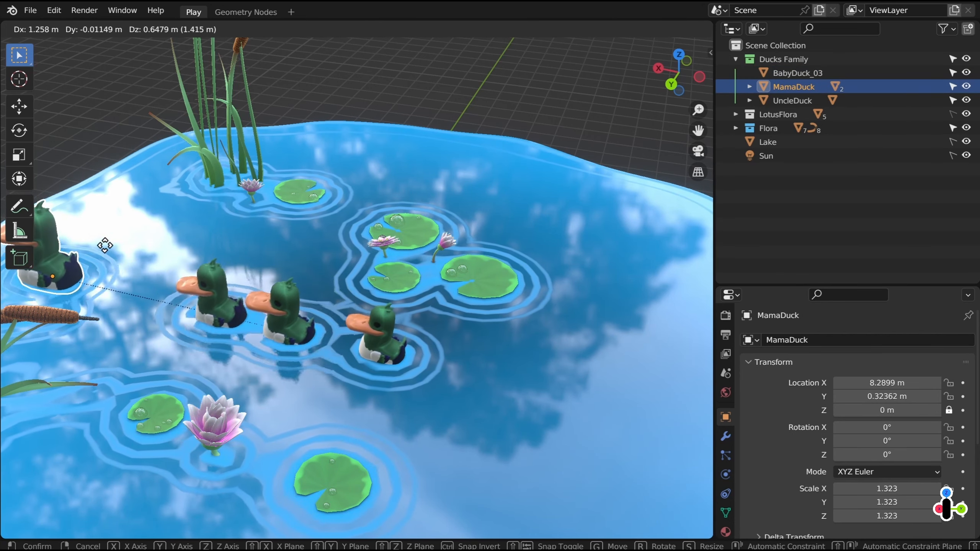
right_click(112, 309)
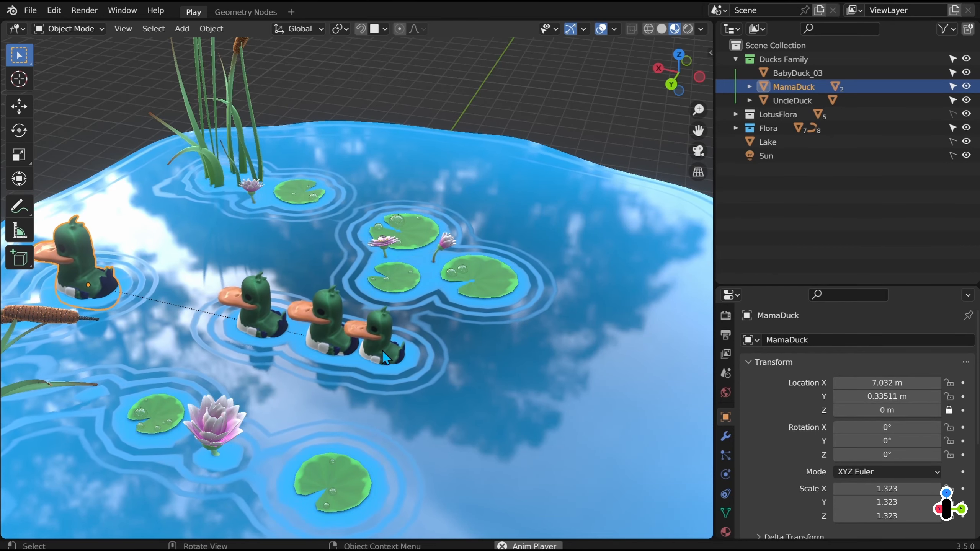
- Parent the three baby ducks to MamaDuck with the Object option, and test the link by moving MamaDuck and cancelling
left_click(382, 343)
left_click(329, 334, "shift")
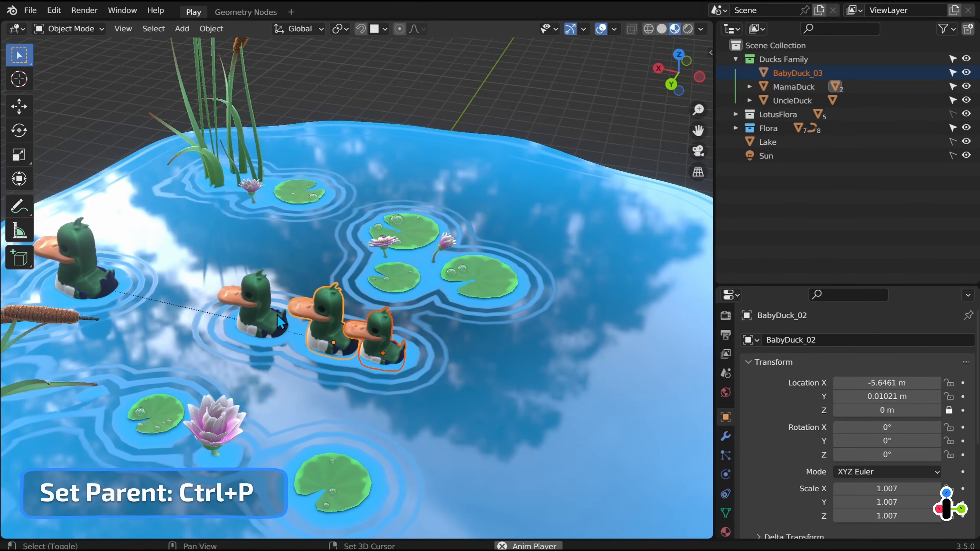
left_click(256, 307, "shift")
left_click(98, 271, "shift")
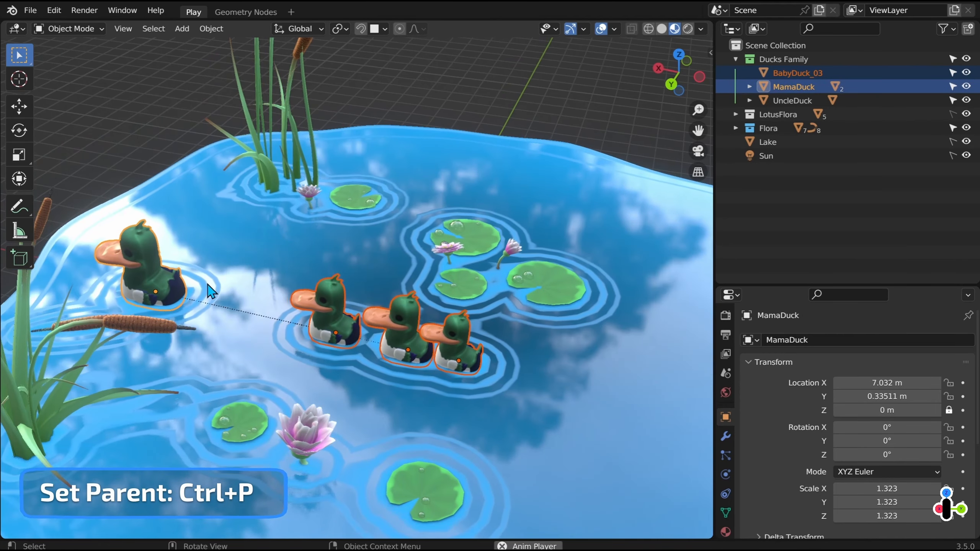
key("ctrl+p")
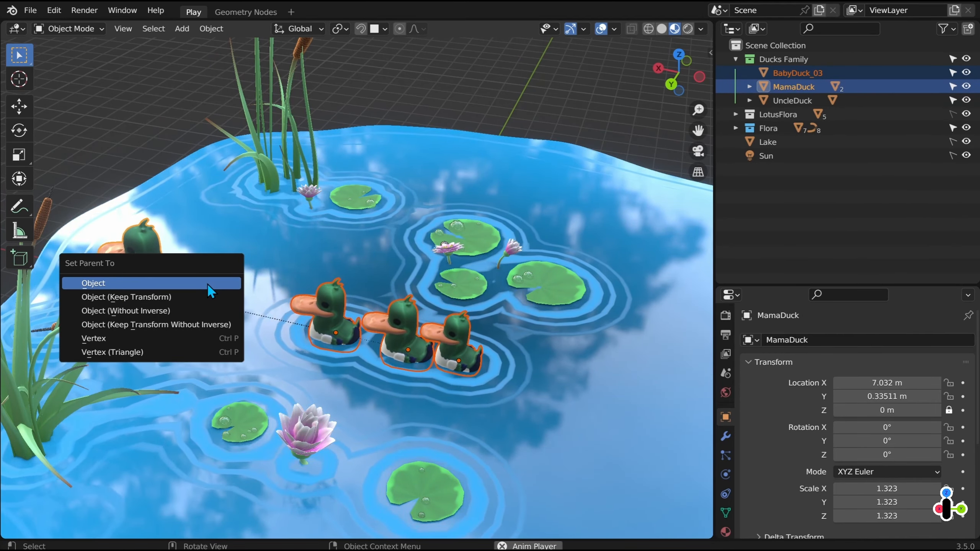
left_click(207, 285)
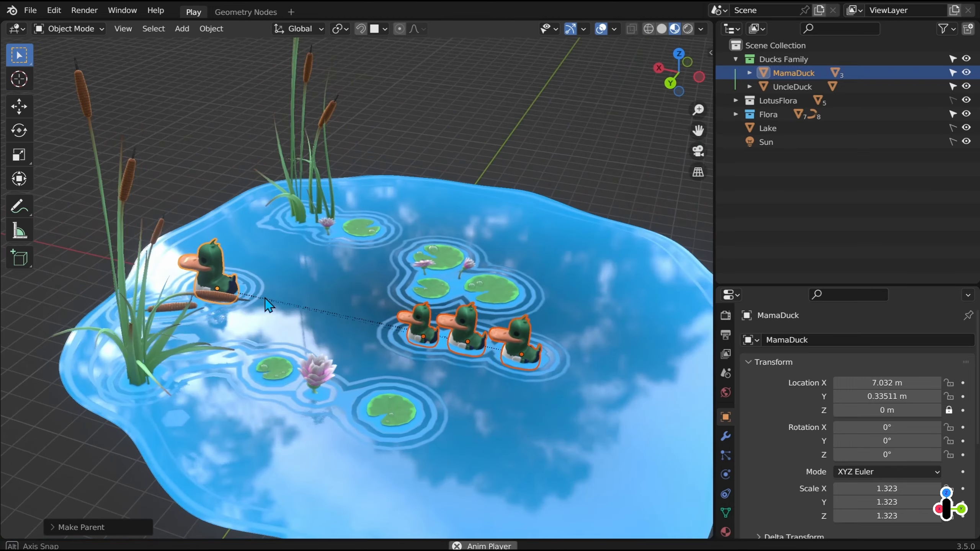
key("g")
right_click(305, 319)
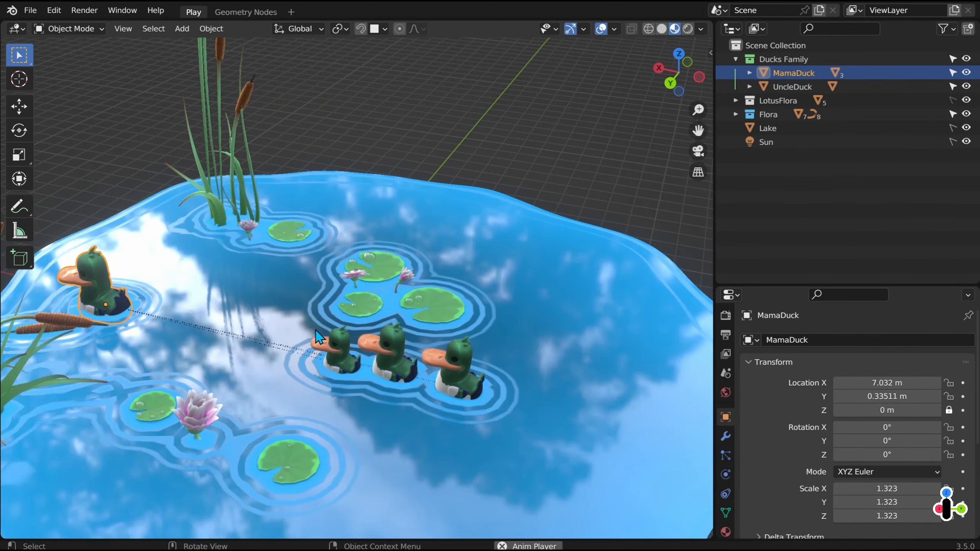
- Remove the parent from all three baby ducks at once with Clear Parent
left_click(343, 359)
left_click(392, 367, "shift")
left_click(457, 378, "shift")
key("alt+p")
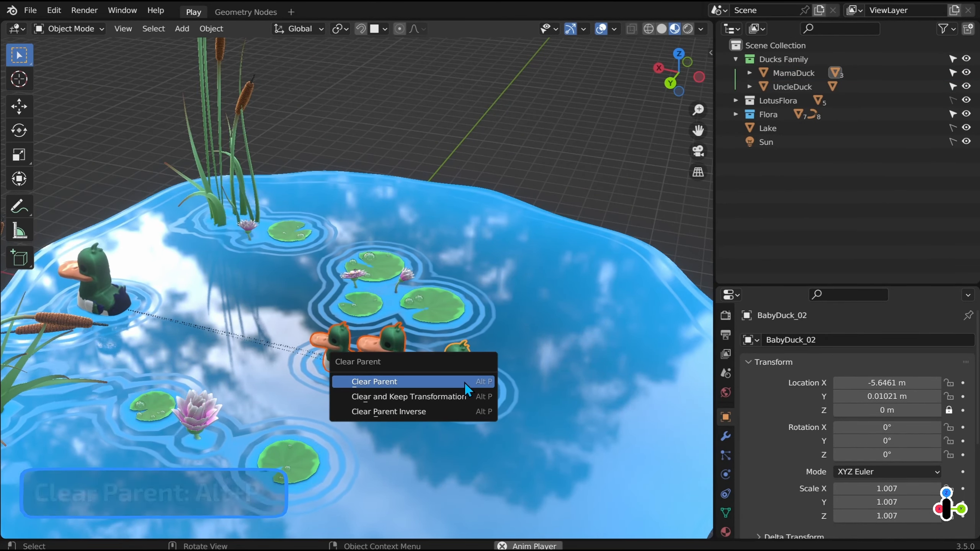
left_click(408, 383)
- Move MamaDuck alone toward the baby ducks, to about X 3.22 m and Y -0.25 m
left_click(116, 302)
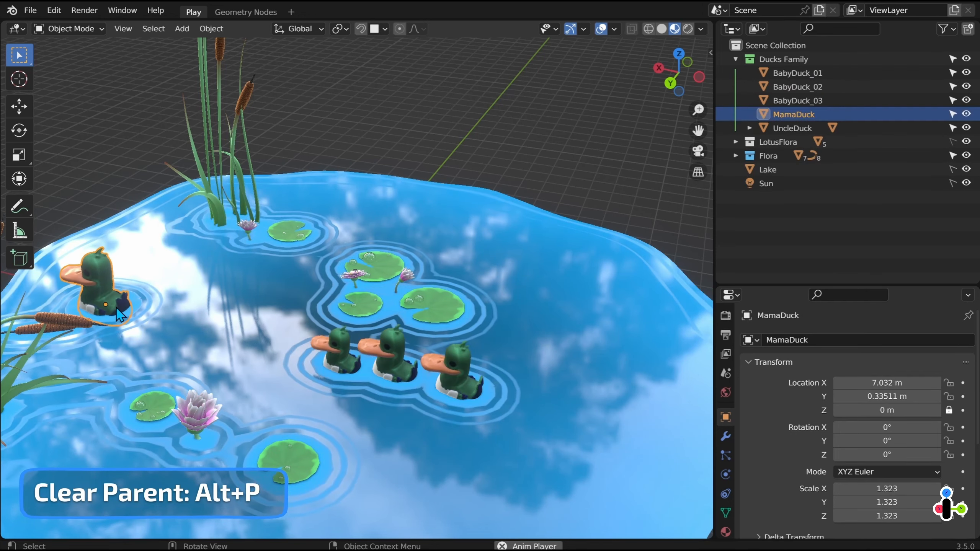
key("g")
left_click(259, 374)
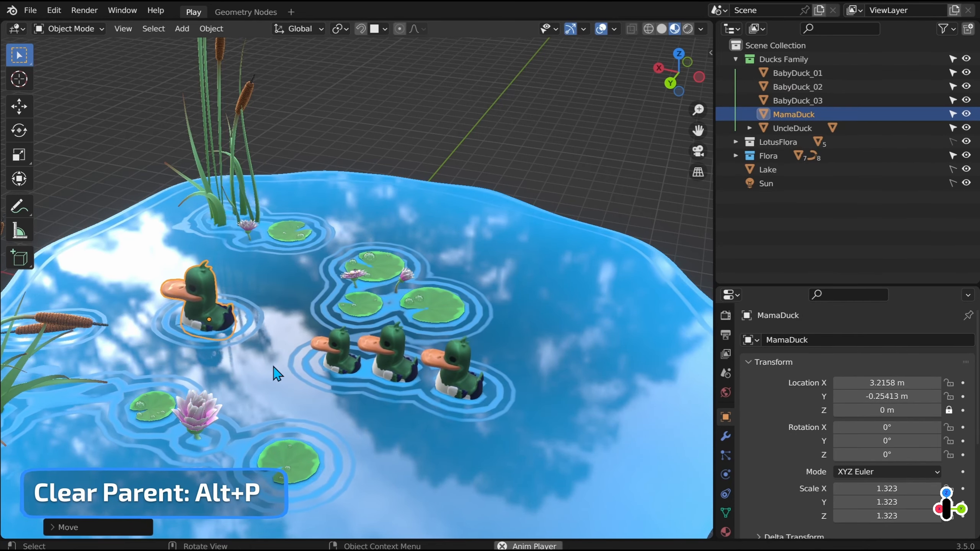
- Examine the Parent options available for BabyDuck_01
middle_click_drag(274, 373, 378, 374)
left_click(377, 374)
right_click(378, 373)
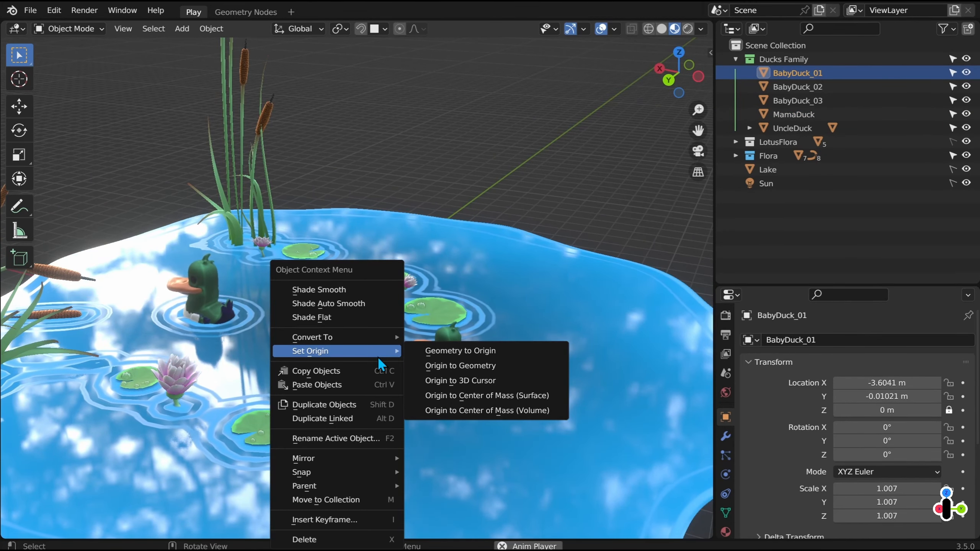
mouse_move(330, 488)
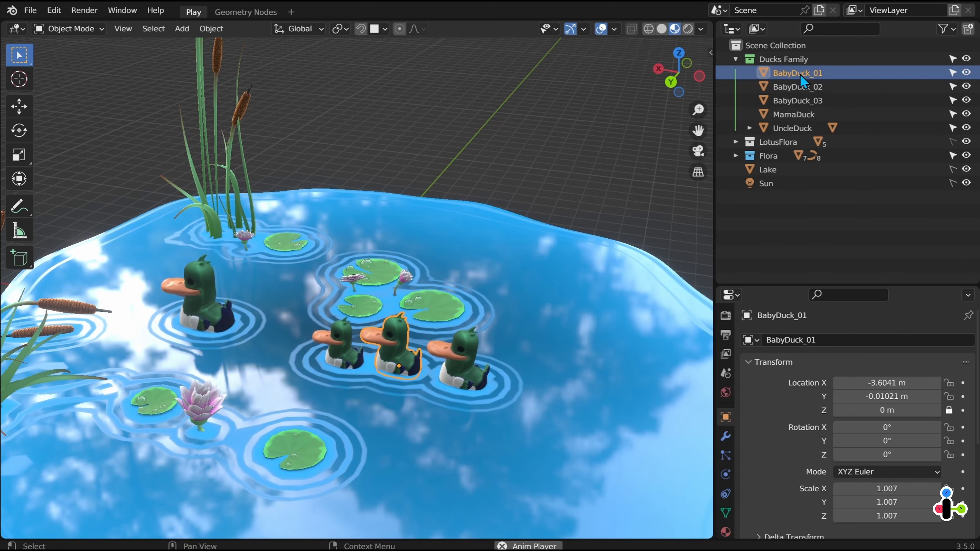
- Try parenting BabyDuck_01 to MamaDuck within the Outliner, and clear that parent again there
left_click_drag(801, 76, 795, 77)
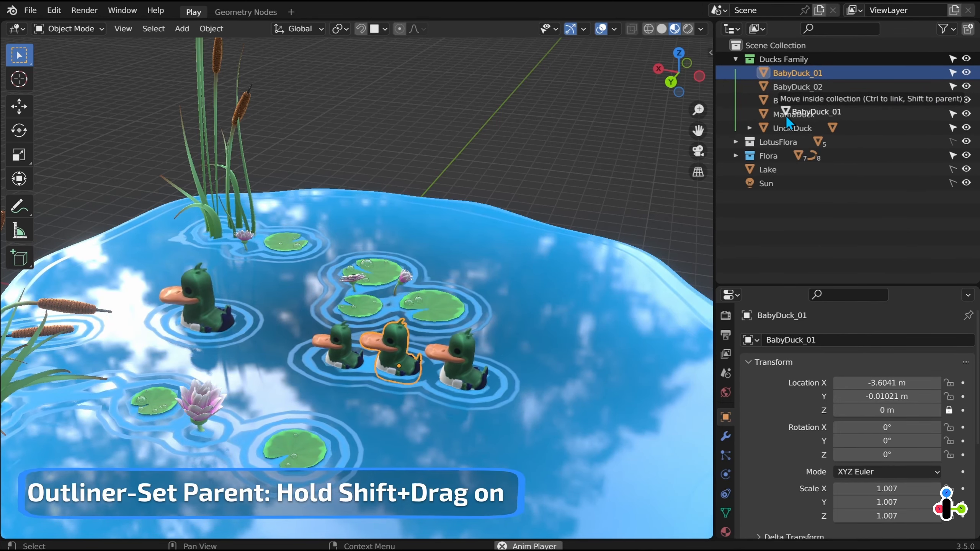
left_click_drag(787, 118, 786, 118)
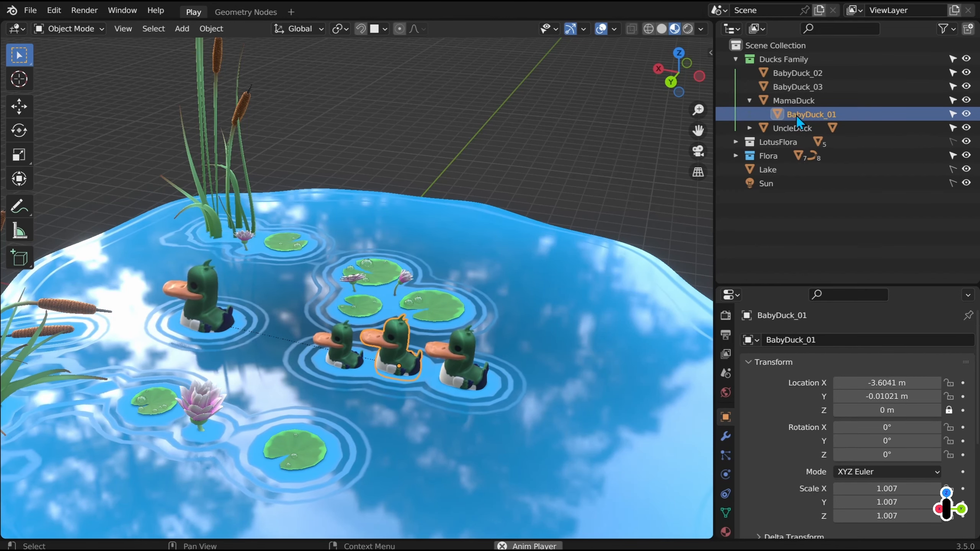
left_click_drag(793, 120, 780, 215)
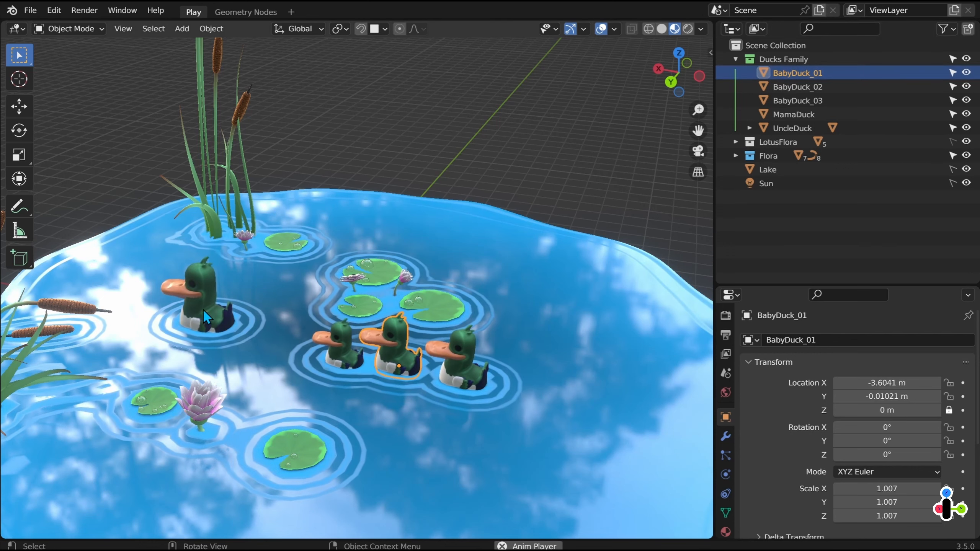
- Parent BabyDuck_01 to MamaDuck in the Outliner, and move MamaDuck away to about X 6.99 m and Y -0.14 m
left_click_drag(791, 76, 788, 115)
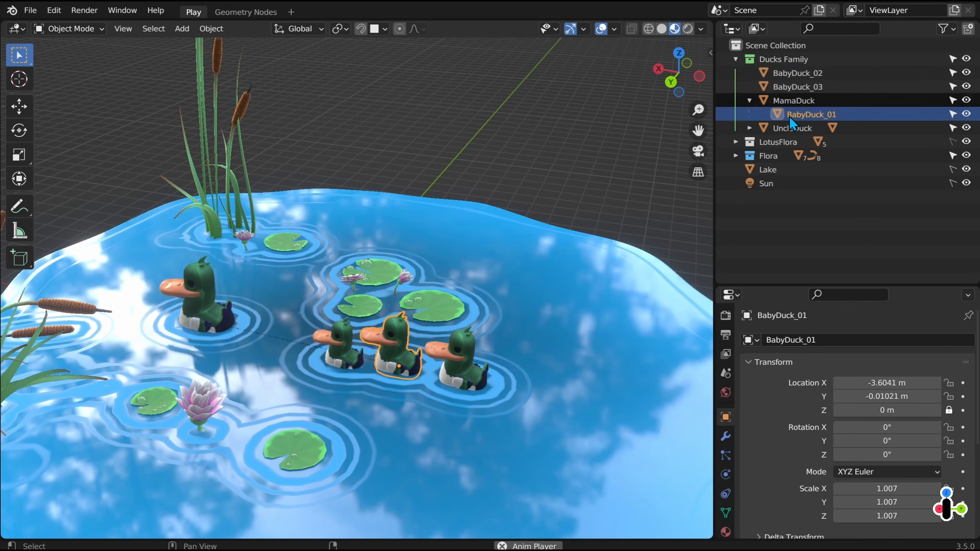
left_click(228, 314)
key("g")
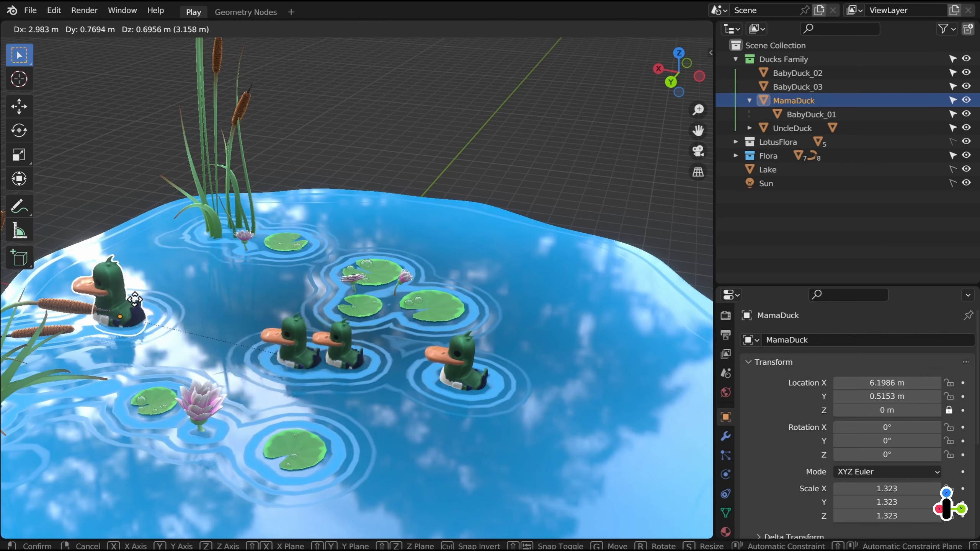
left_click(133, 265)
- Try a plain parent clear on BabyDuck_01 in the Outliner, undo it, and clear the parent while keeping transforms
left_click_drag(792, 114, 784, 218)
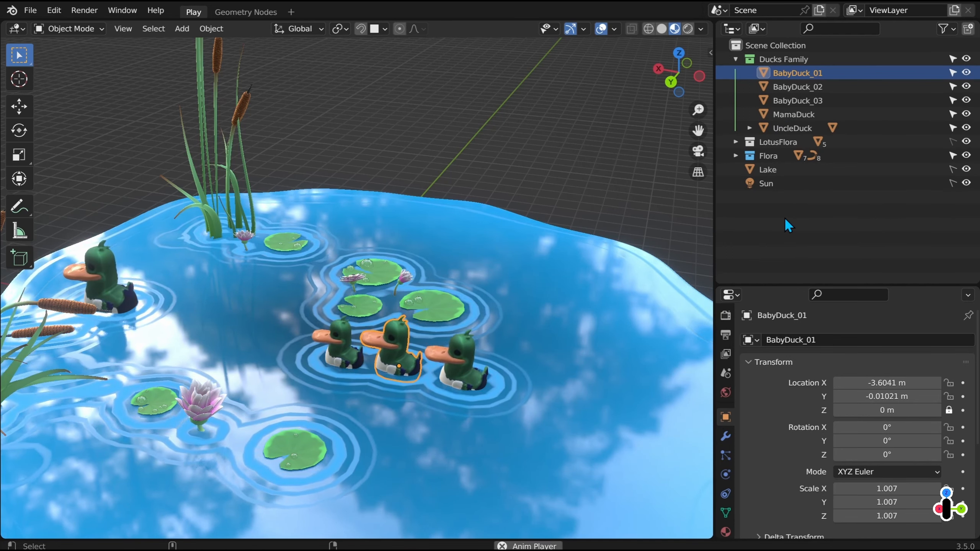
key("ctrl+z")
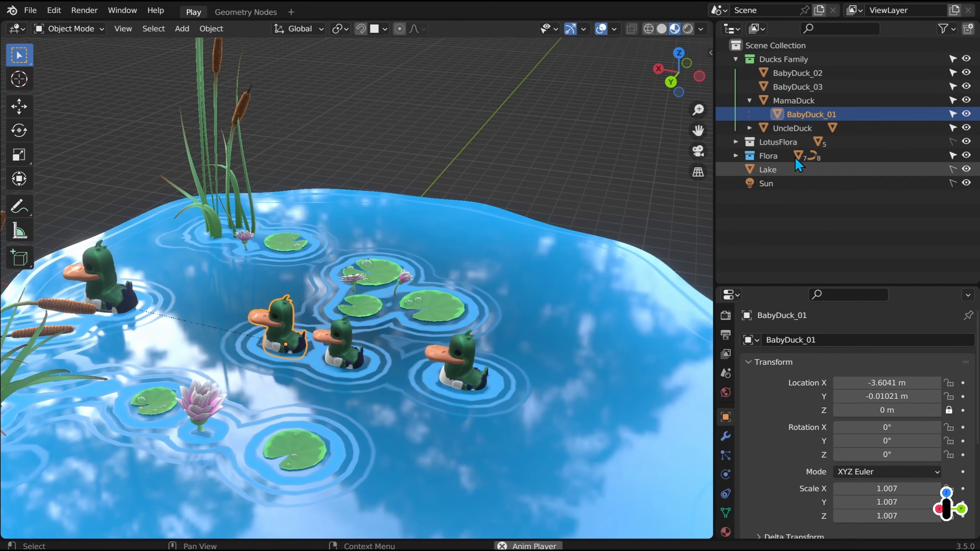
left_click_drag(793, 120, 791, 218)
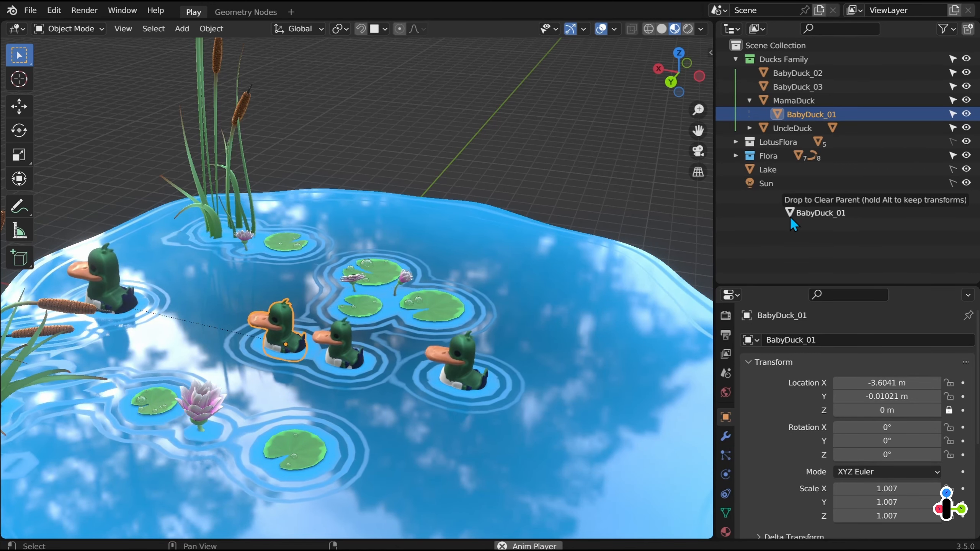
left_click_drag(791, 218, 790, 216)
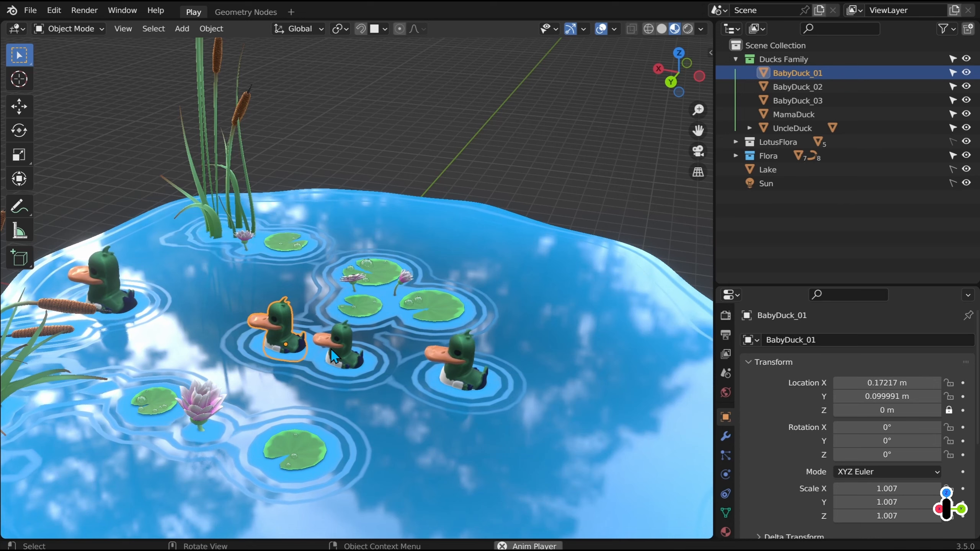
- Move the large lily pad behind the baby ducks toward UncleDuck, to about X -1.38 m
left_click(439, 304)
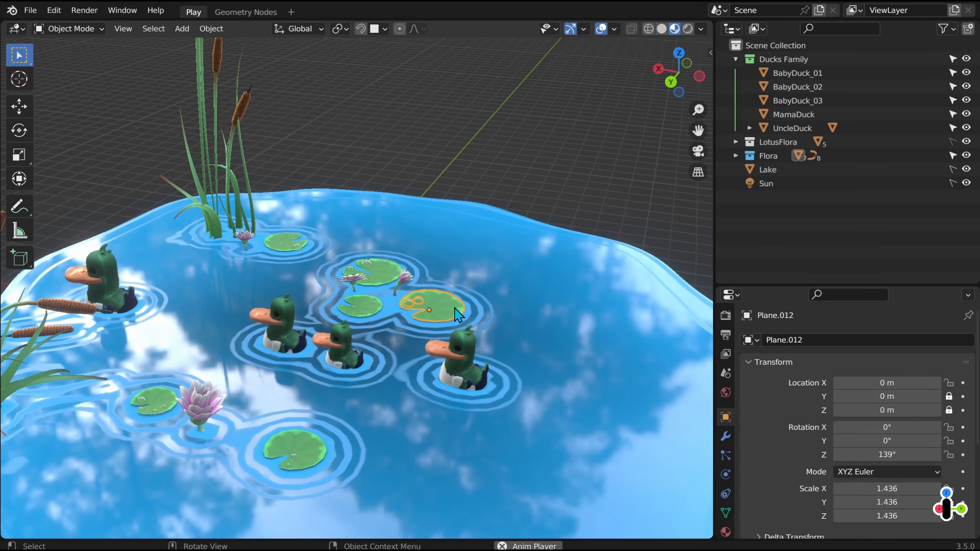
key("g")
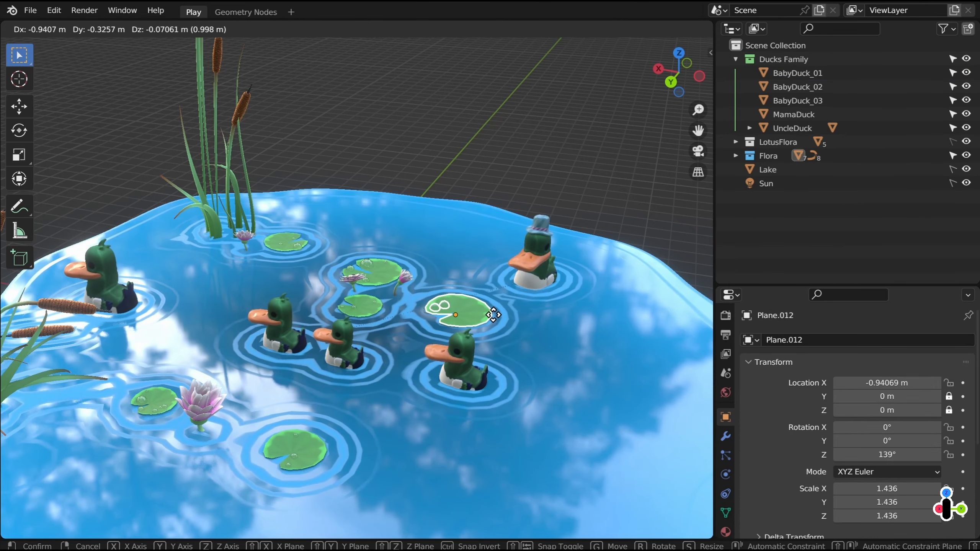
left_click(494, 321)
mouse_move(493, 320)
middle_mouse_down()
mouse_move(480, 313)
mouse_move(481, 321)
middle_mouse_up()
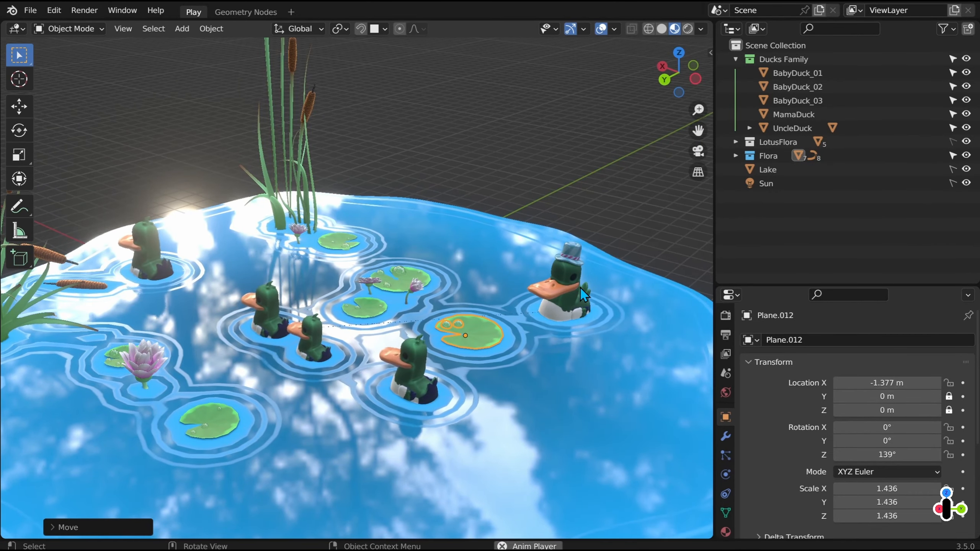
- Move BabyDuck_03 behind BabyDuck_02 to the end of the row
left_click(407, 391)
middle_click_drag(407, 391, 424, 393)
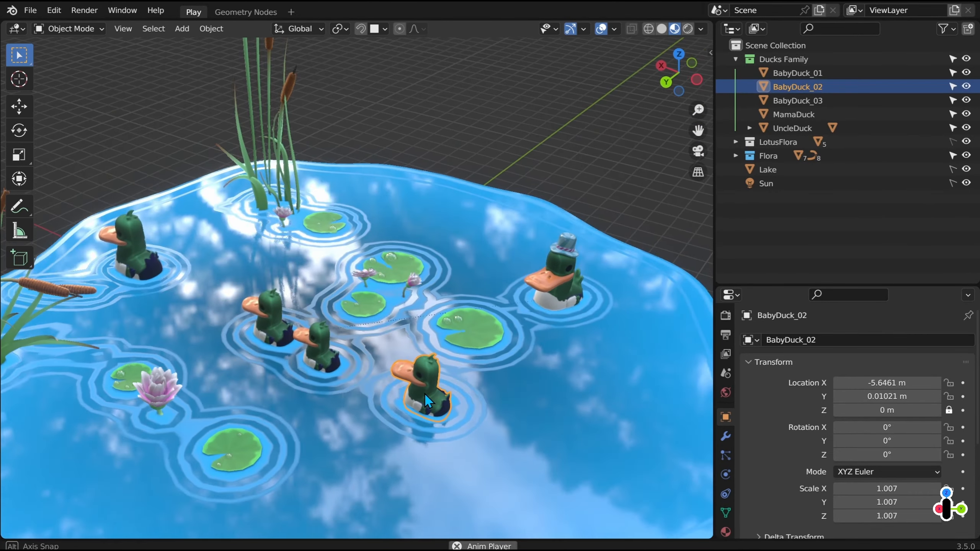
left_click(328, 359)
key("g")
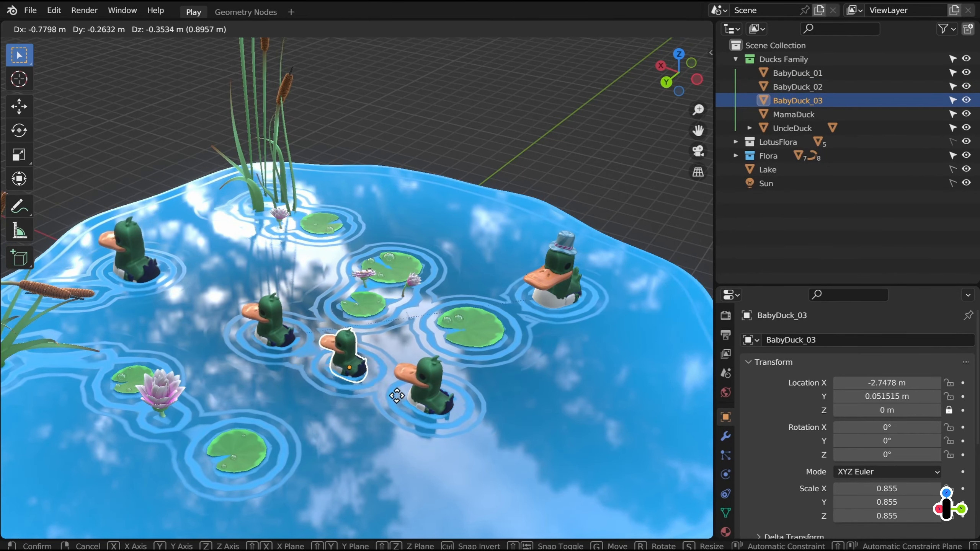
left_click(521, 486)
- Line up BabyDuck_02 at about X -3.56 m, Y 0.57 m and BabyDuck_01 at about X -1.09 m, Y 0.4 m ahead of BabyDuck_03
left_click(427, 375, "shift")
key("g")
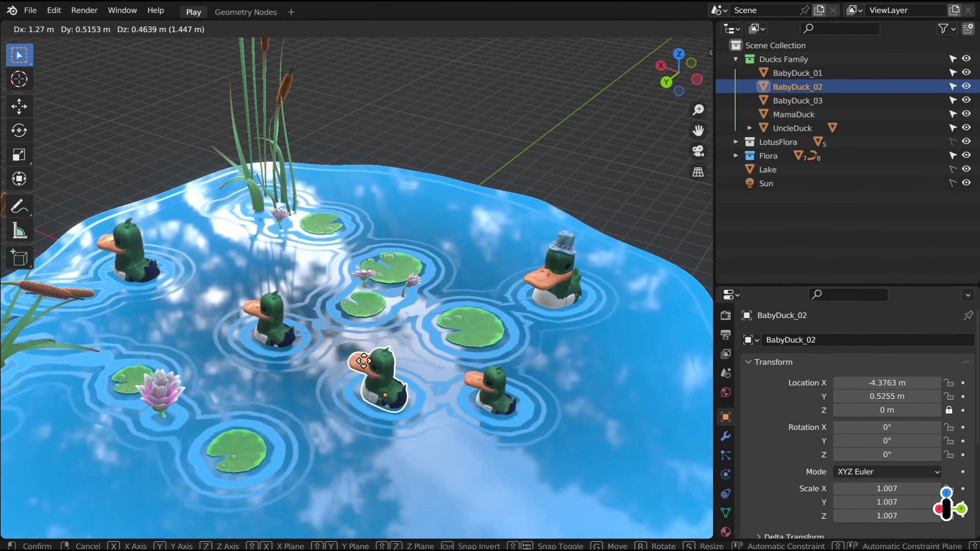
left_click(436, 401)
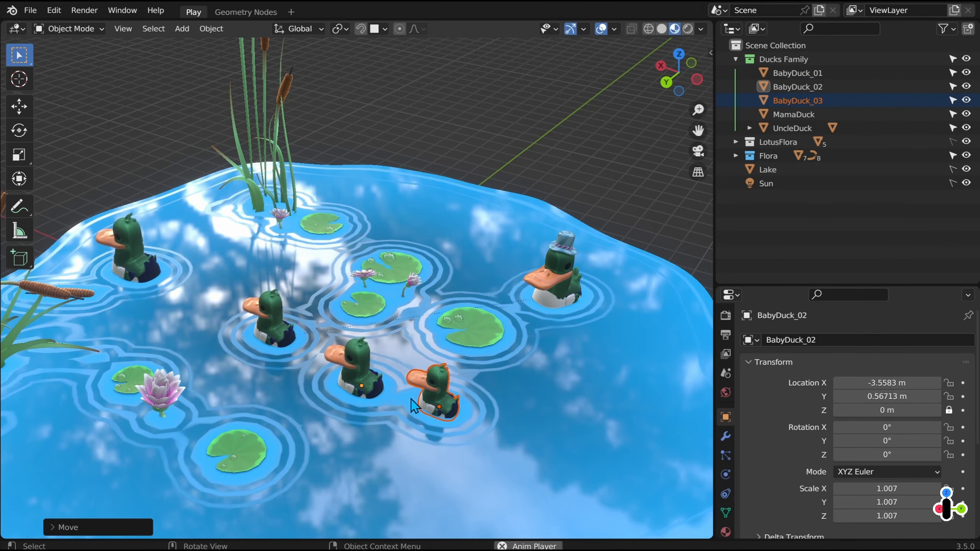
left_click(270, 324)
key("g")
left_click(317, 393)
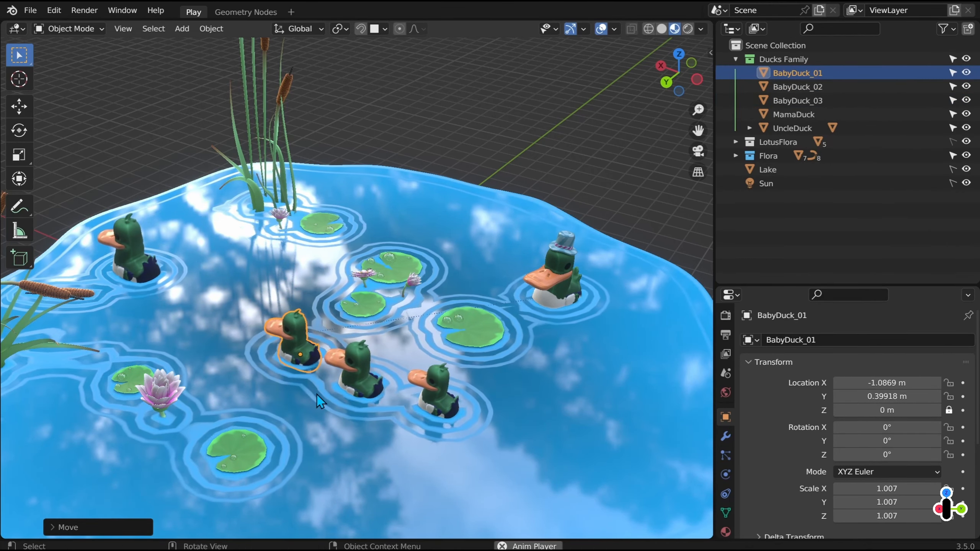
- Parent the three baby ducks to UncleDuck with the Object option
left_click(438, 400)
left_click(361, 378, "shift")
left_click(300, 350, "shift")
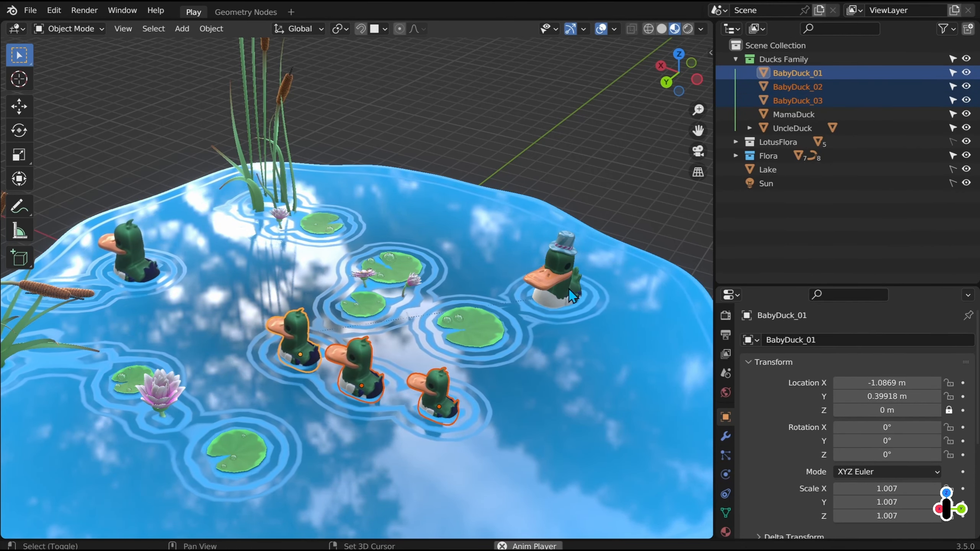
left_click(559, 293, "shift")
middle_click_drag(559, 293, 578, 311)
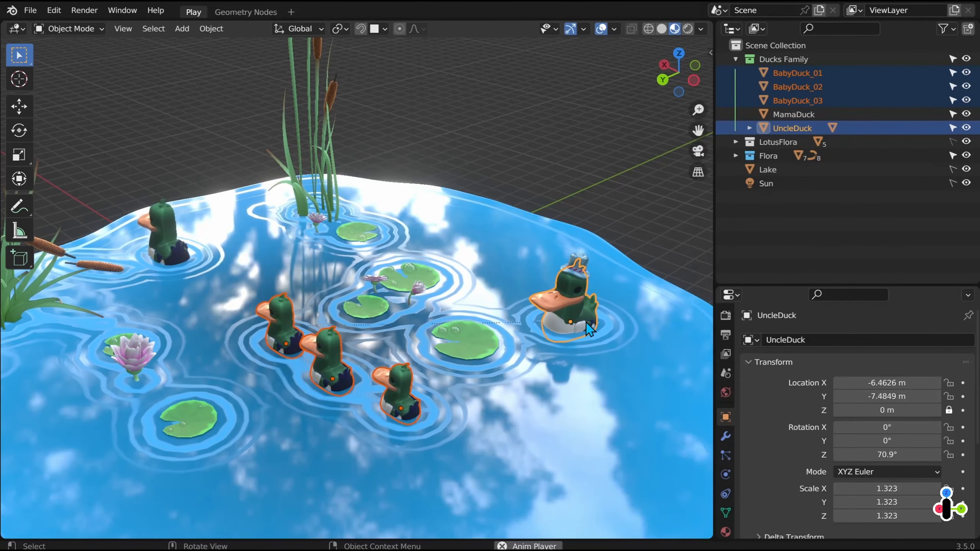
key("ctrl+p")
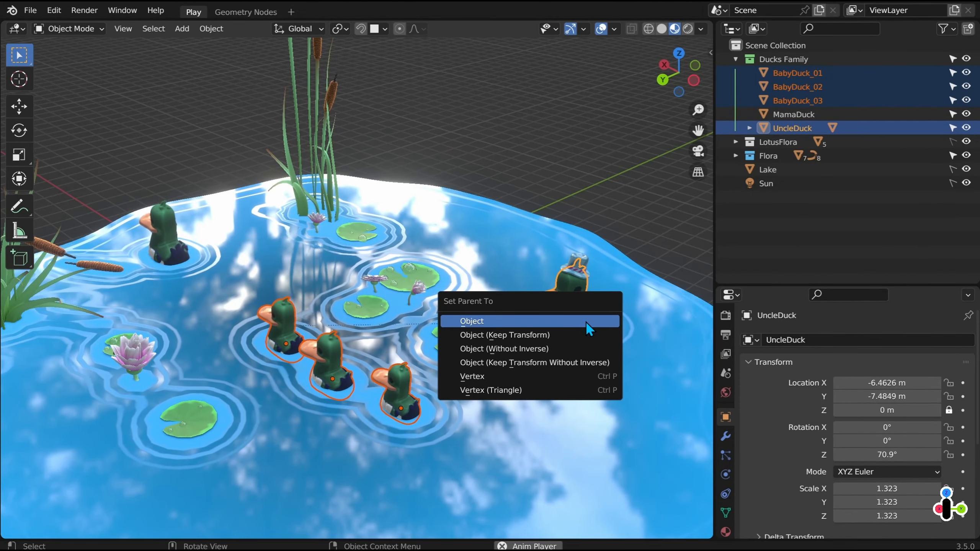
left_click(586, 321)
- Try moving UncleDuck to test its link to the baby ducks, and cancel the move
key("g")
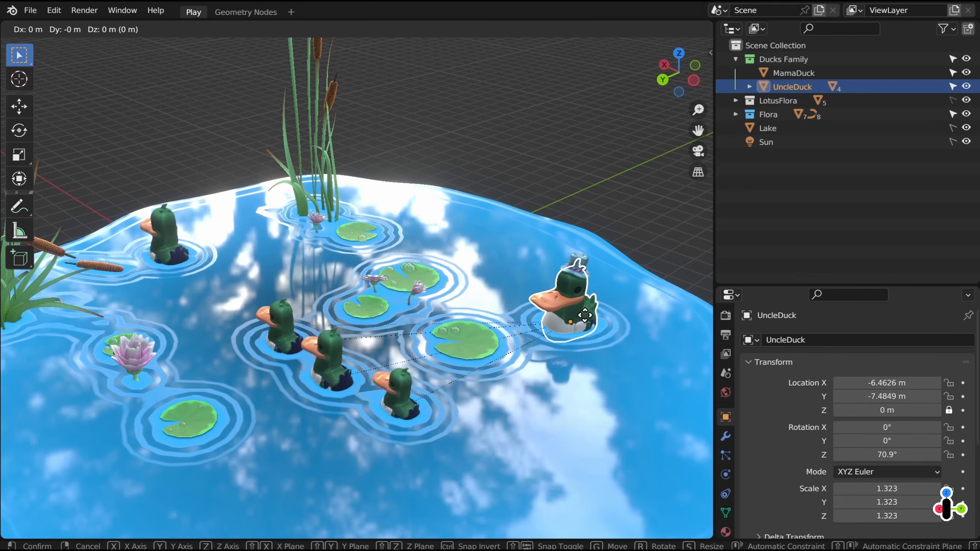
key("x")
key("Escape")
key("g")
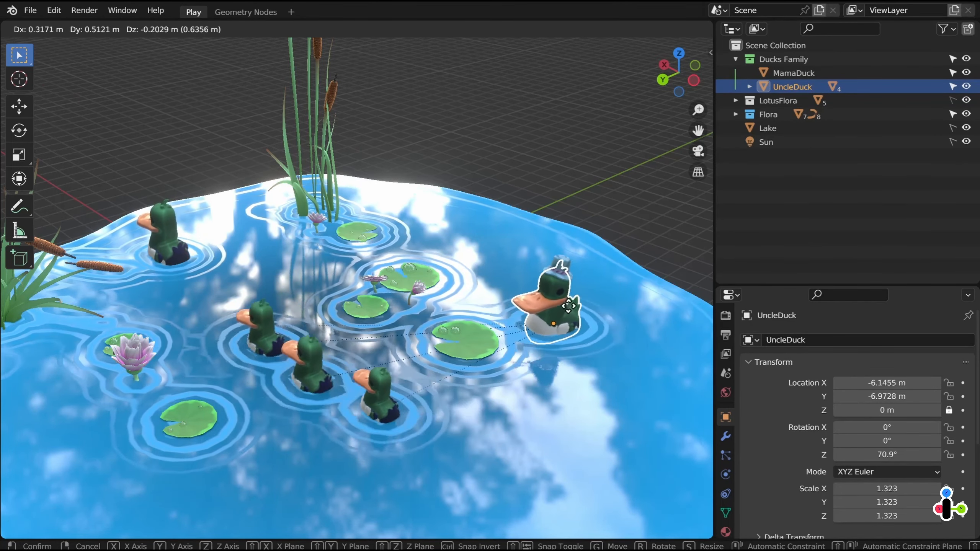
right_click(625, 326)
- Reparent the three baby ducks from UncleDuck to MamaDuck with the Object option
left_click(394, 401)
left_click(317, 373, "shift")
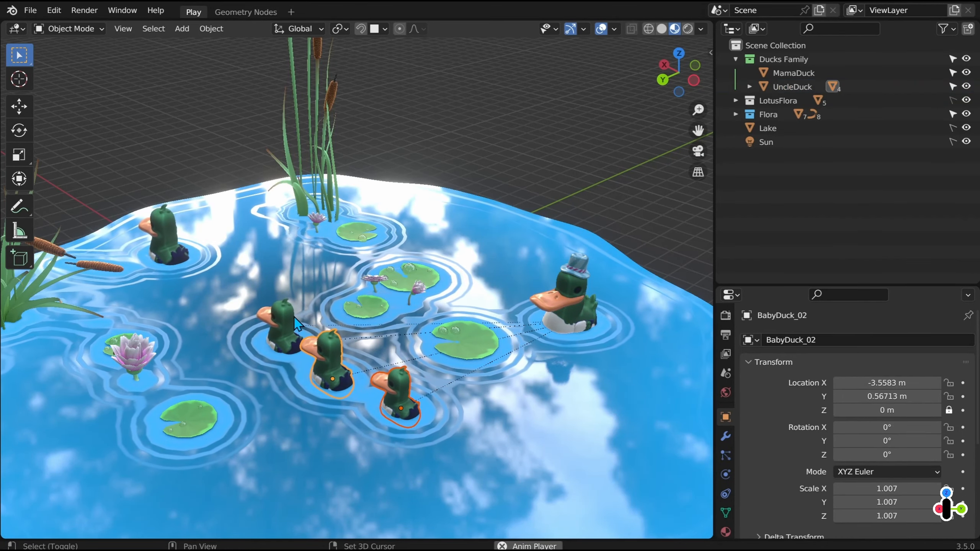
left_click(282, 326, "shift")
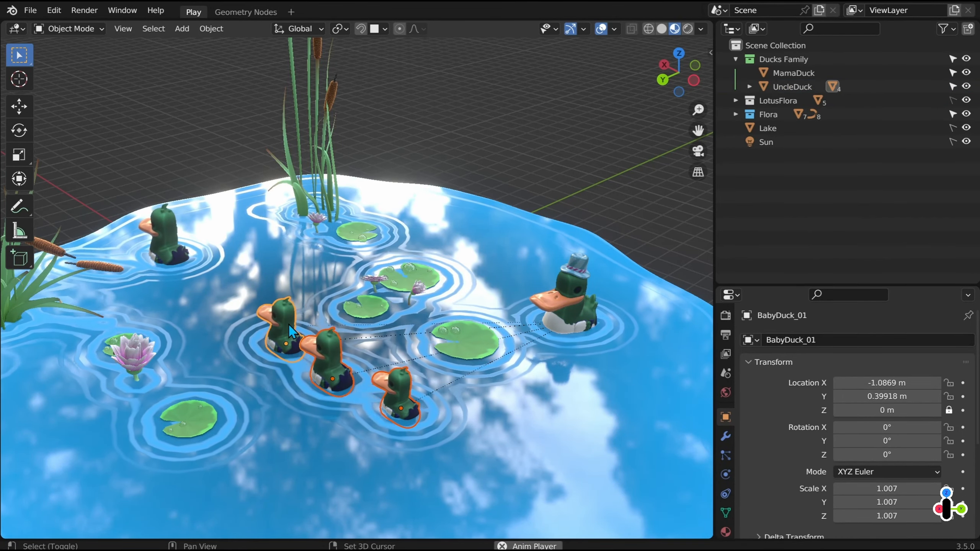
left_click(169, 247, "shift")
key("ctrl+p")
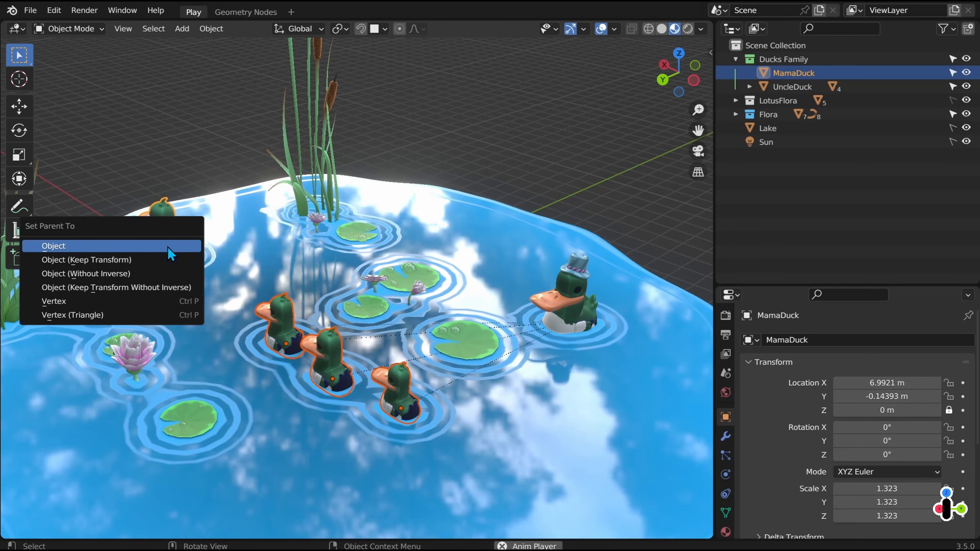
left_click(167, 247)
- Try moving MamaDuck to test its link to the three baby ducks, and cancel the move
left_click(171, 245)
key("g")
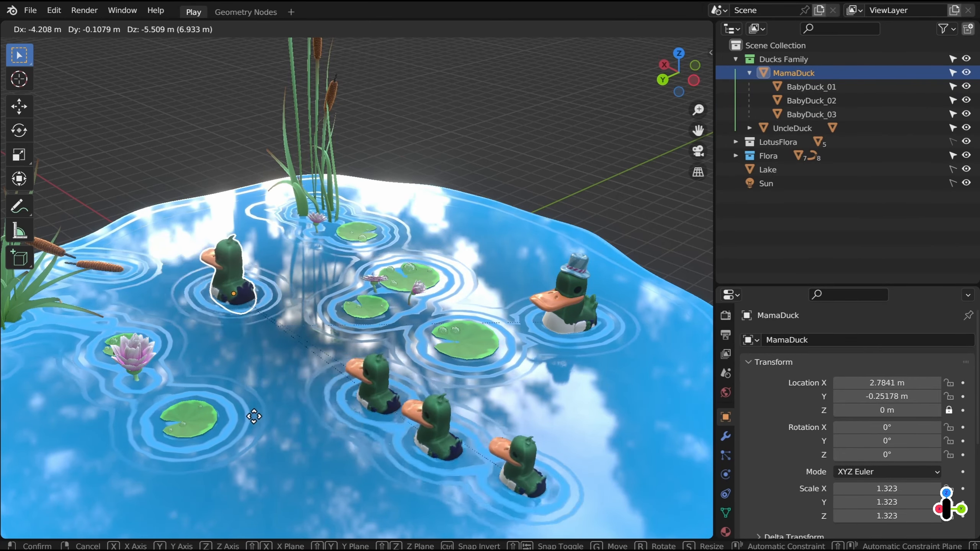
left_click(198, 292)
- Move the three baby ducks together closer behind MamaDuck, placing BabyDuck_03 at about X -2.38 m, Y 0.37 m
middle_click_drag(198, 292, 387, 368)
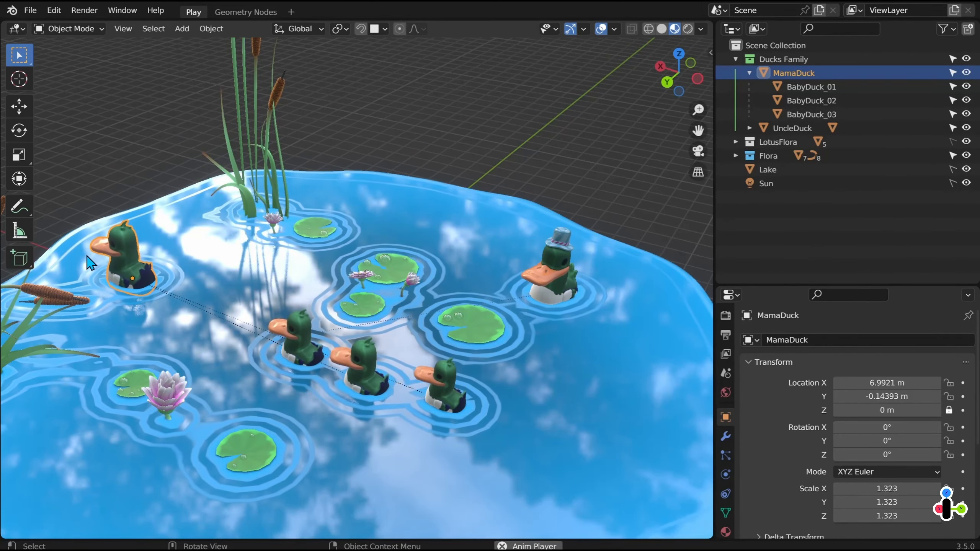
left_click(299, 339)
left_click(362, 369, "shift")
left_click(451, 401, "shift")
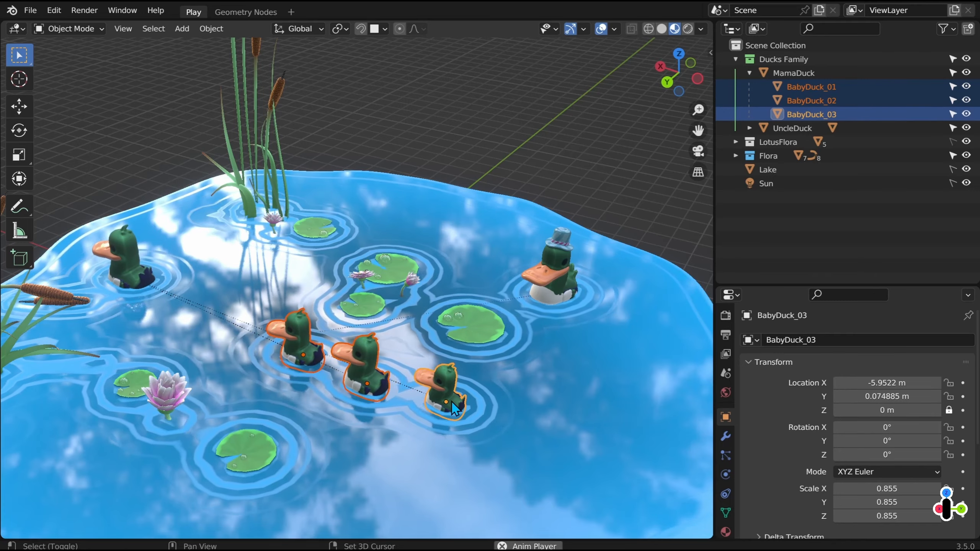
key("g")
left_click(343, 367)
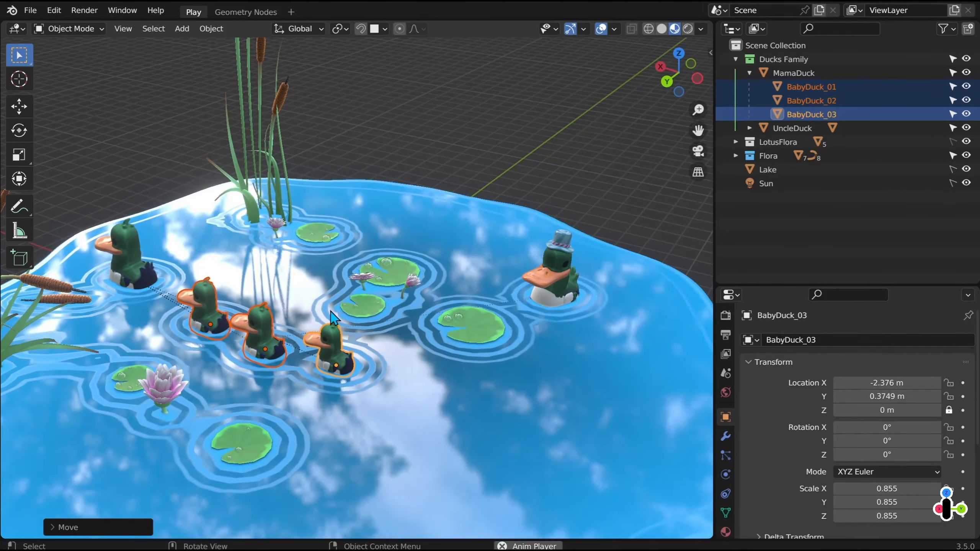
- Parent BabyDuck_03 to BabyDuck_02 with Object (Keep Transform)
middle_click_drag(330, 312, 351, 347)
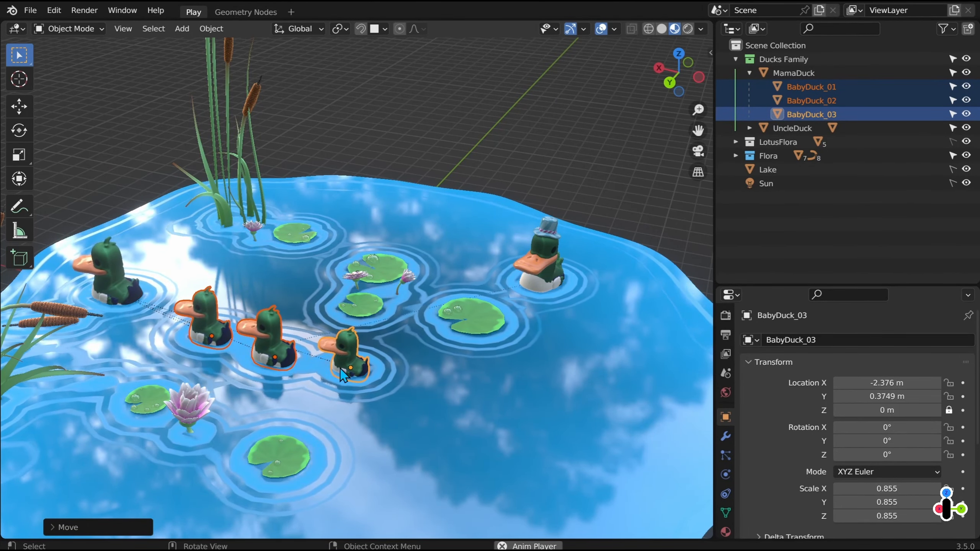
left_click(341, 370)
left_click(283, 355, "shift")
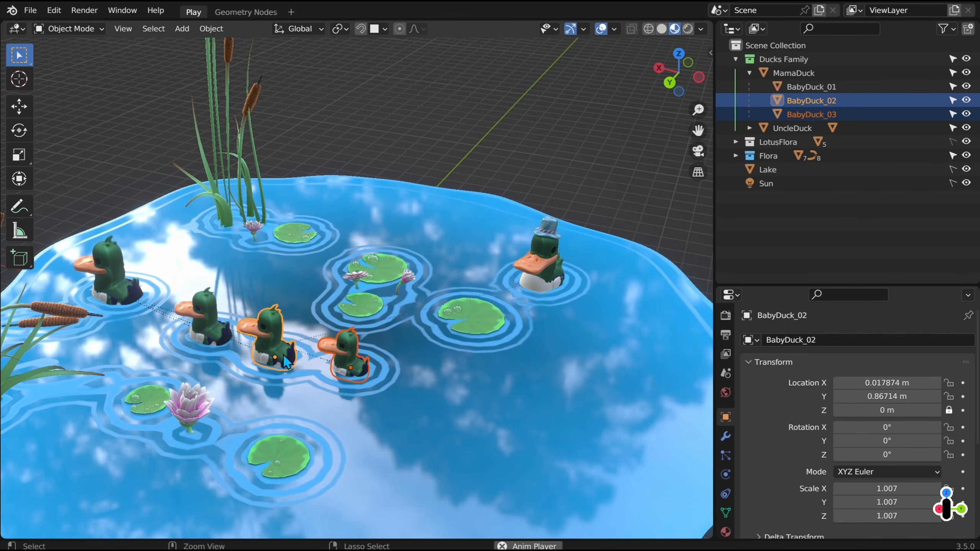
key("ctrl+p")
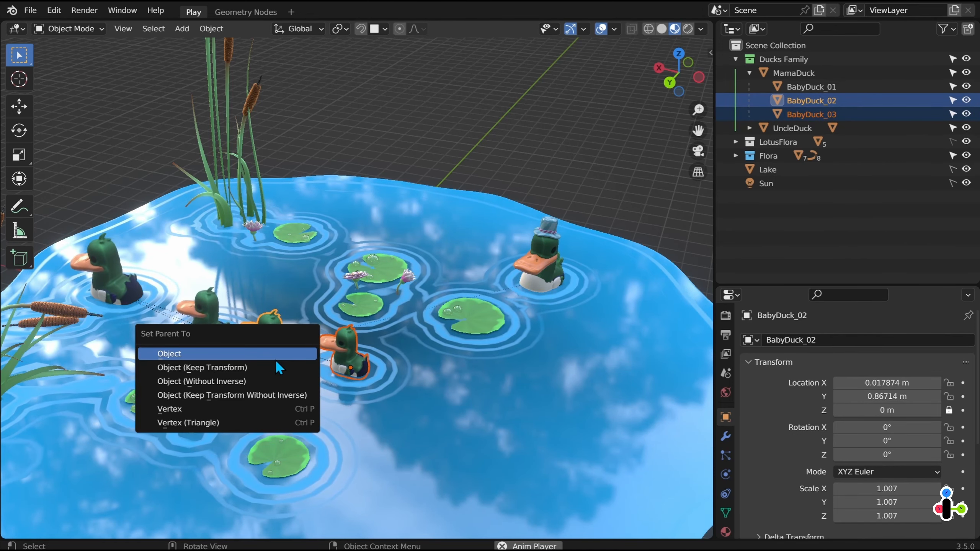
left_click(272, 367)
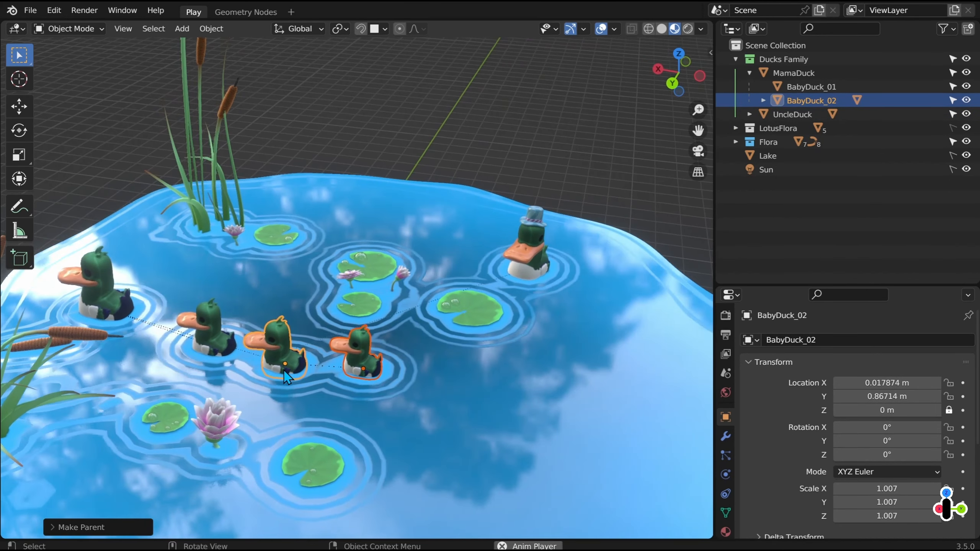
- Parent BabyDuck_02 to BabyDuck_01 with Object (Keep Transform), and parent BabyDuck_01 to MamaDuck
left_click(286, 376)
left_click(222, 341, "shift")
key("ctrl+p")
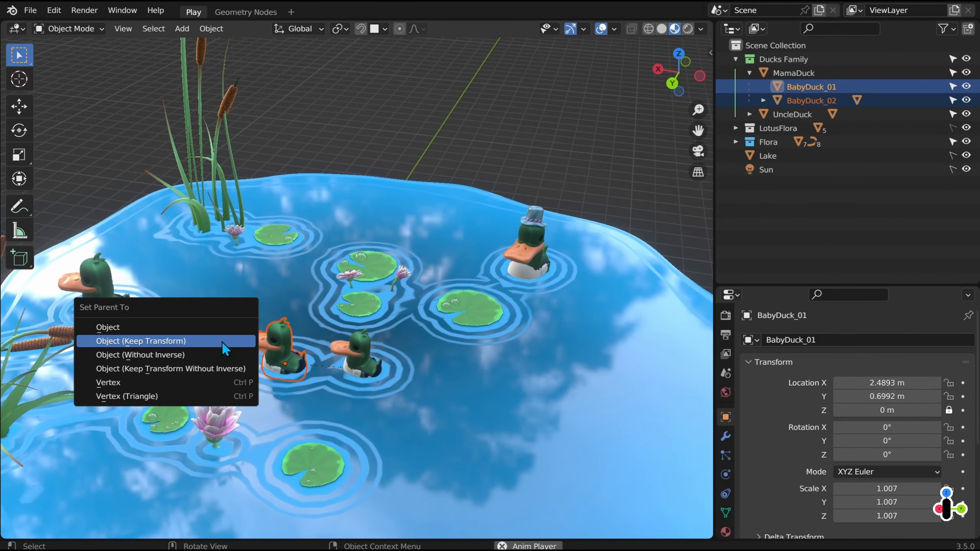
left_click(222, 341)
left_click(100, 293, "shift")
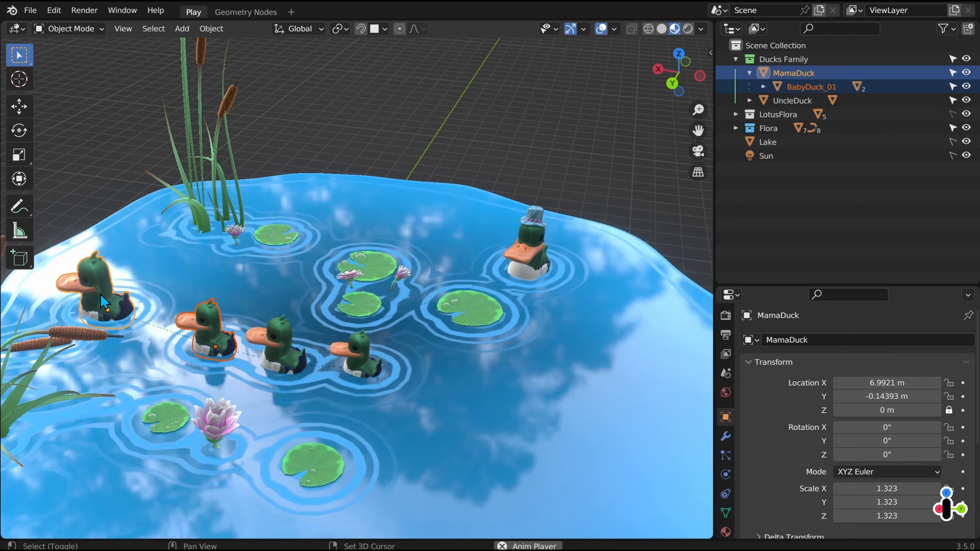
key("ctrl+p")
left_click(102, 293)
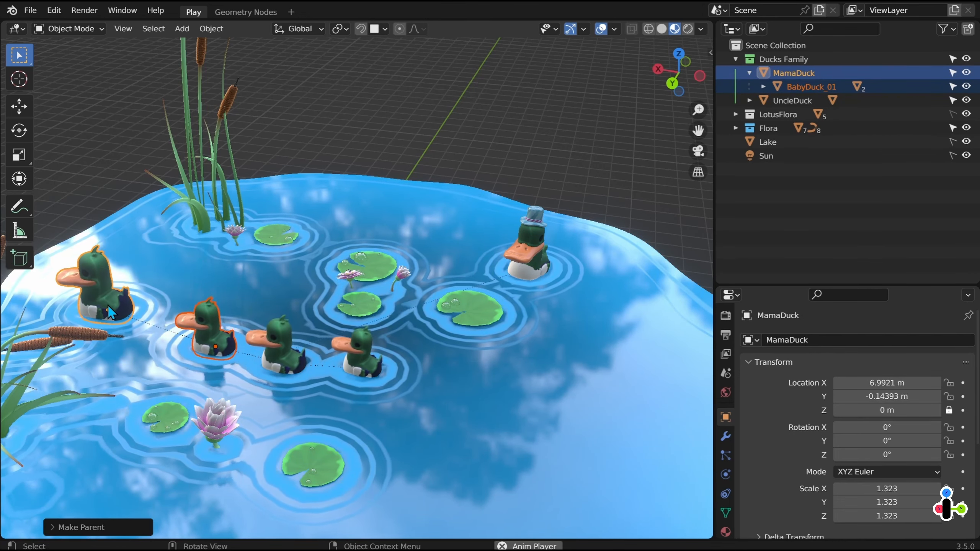
- Move MamaDuck with its chain of baby ducks across to the middle of the pond
left_click(109, 312)
scroll(109, 312, "down", 3)
key("g")
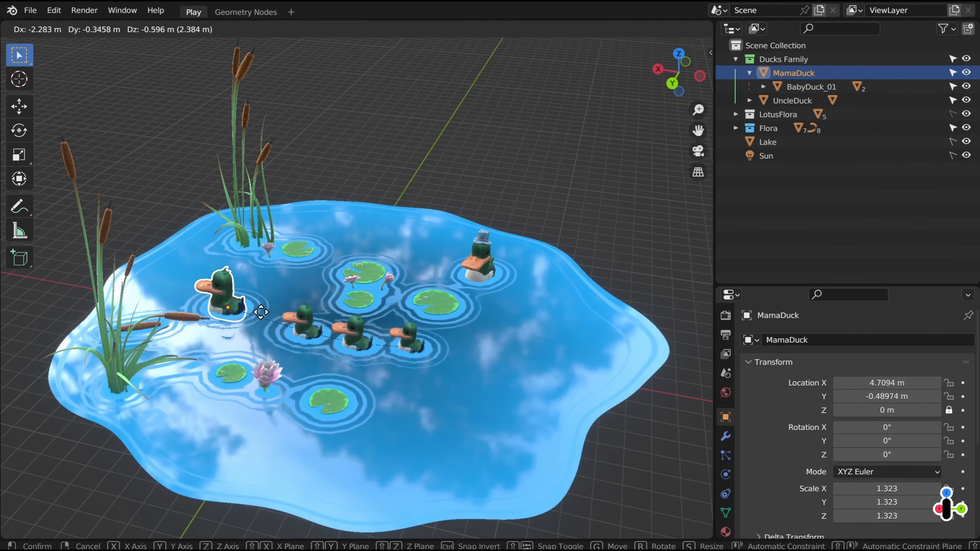
left_click(389, 320)
- Place UncleDuck in front of MamaDuck at about X 2.07 m, Y -0.64 m and clear its rotation
left_click(480, 264)
key("g")
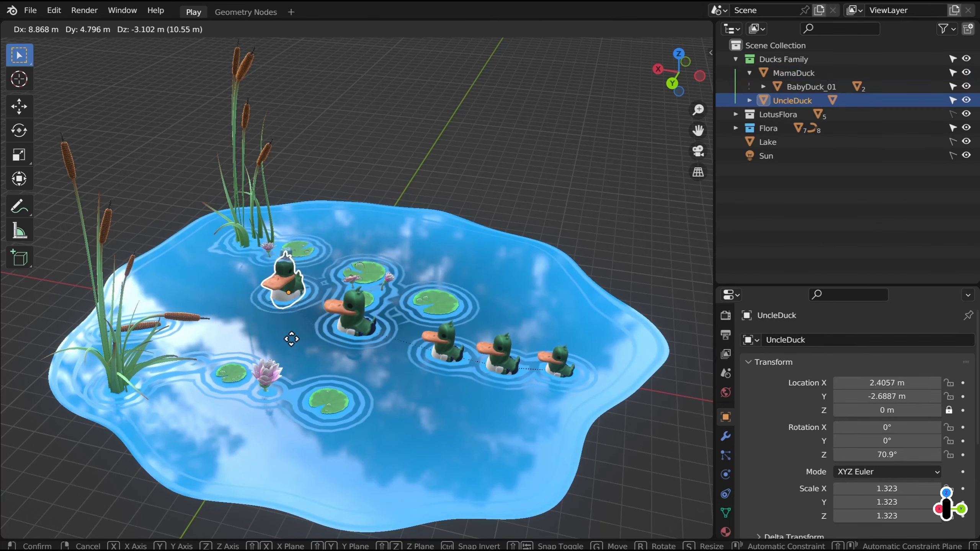
left_click(288, 339)
scroll(288, 339, "up", 2)
key("alt+r")
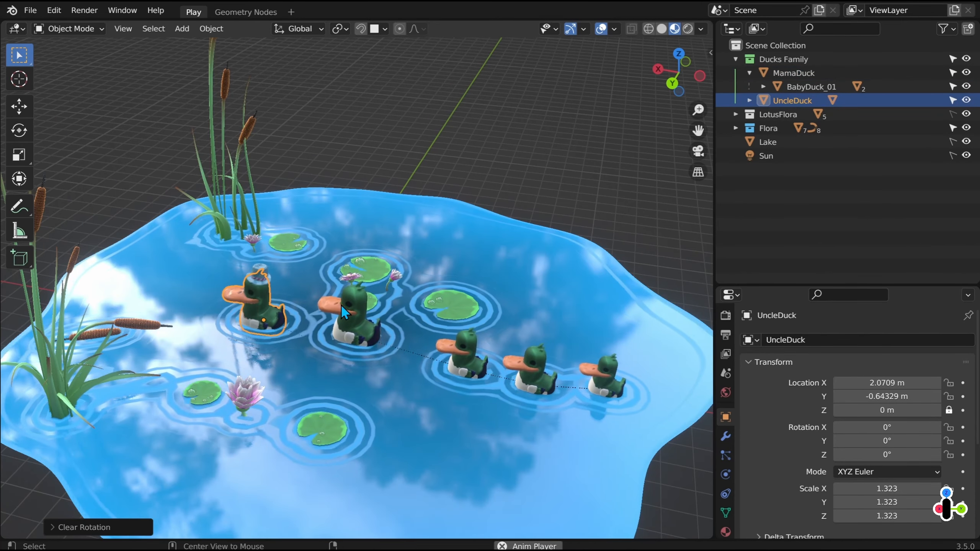
- Parent MamaDuck to UncleDuck with Object (Keep Transform)
left_click(344, 312, "shift")
left_click(265, 324, "shift")
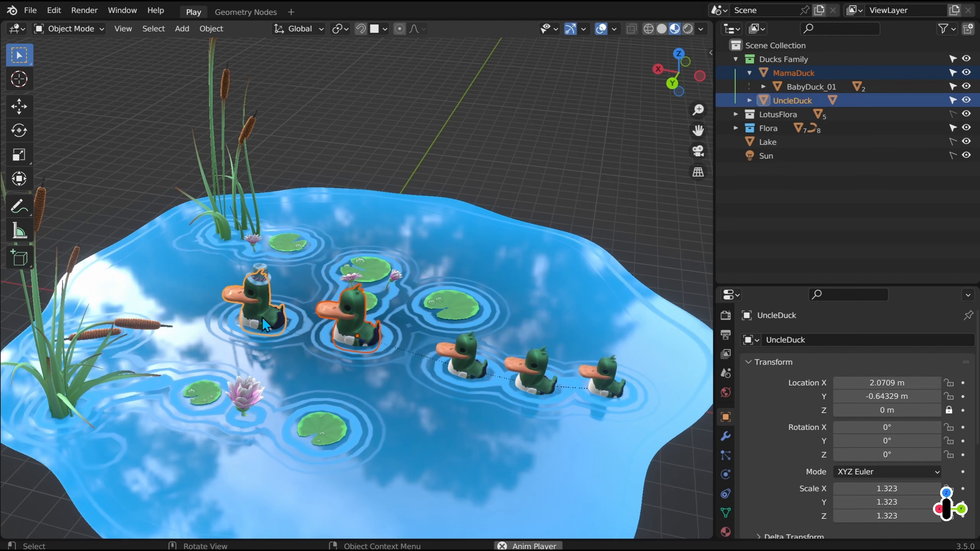
key("ctrl+p")
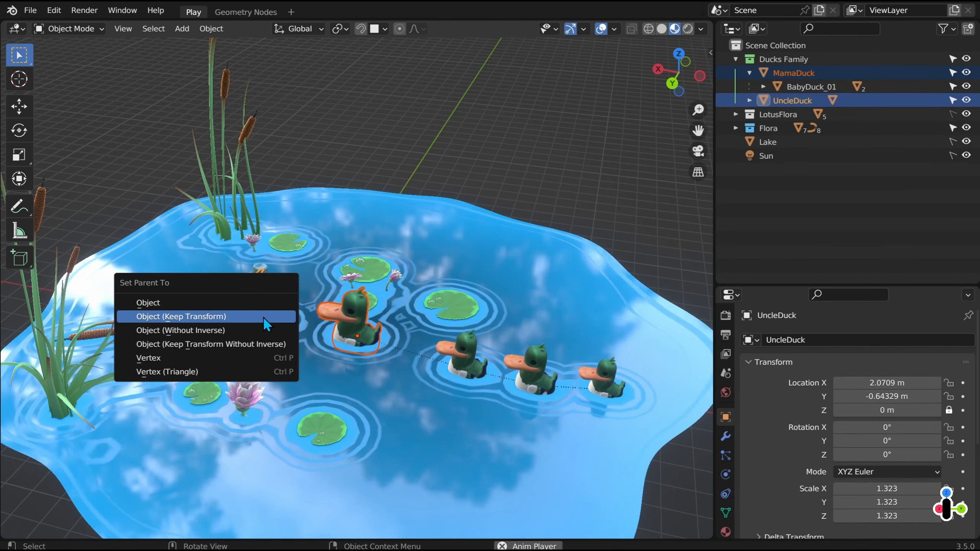
left_click(263, 317)
- Move UncleDuck with its whole chain to about X 6.13 m, Y 0.32 m and adjust MamaDuck's position behind it
key("g")
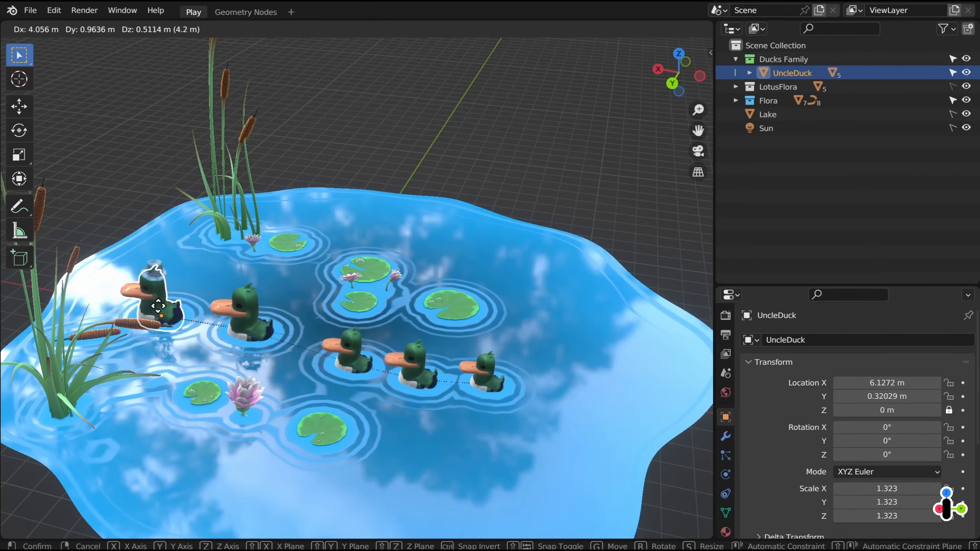
left_click(158, 306)
left_click(252, 325)
key("g")
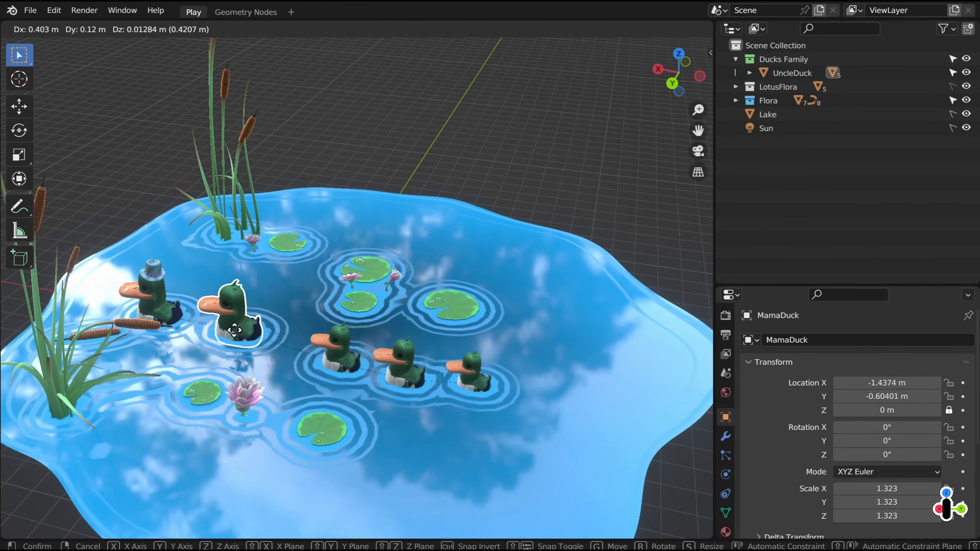
left_click(259, 332)
- Line up BabyDuck_01 behind MamaDuck and BabyDuck_02 behind it at about X 0.07 m, Y 0.69 m
left_click(340, 346)
key("g")
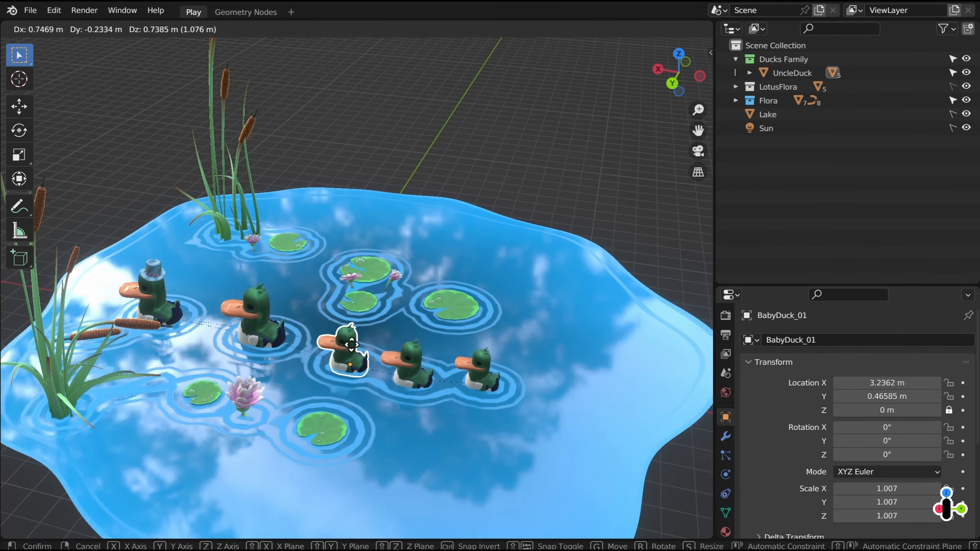
left_click(337, 345)
left_click(407, 363)
key("g")
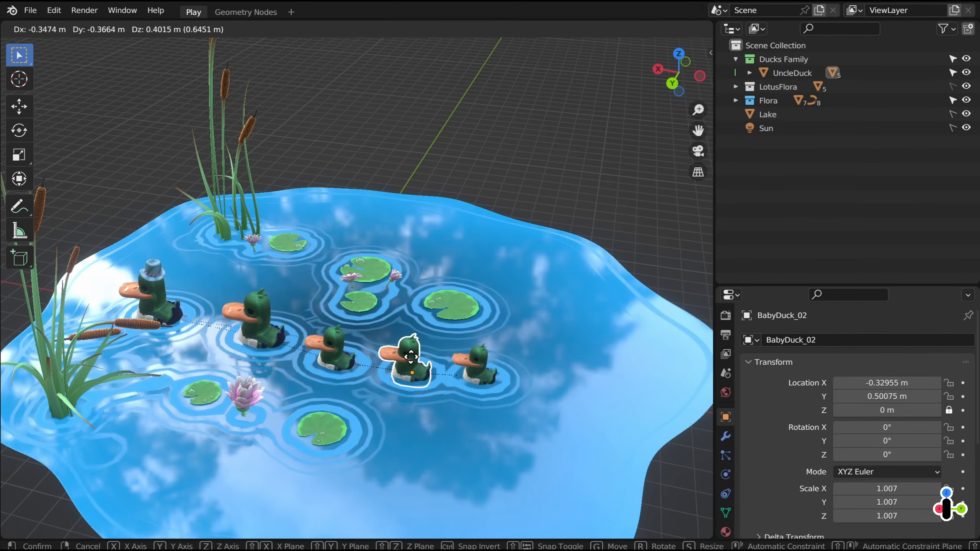
left_click(399, 357)
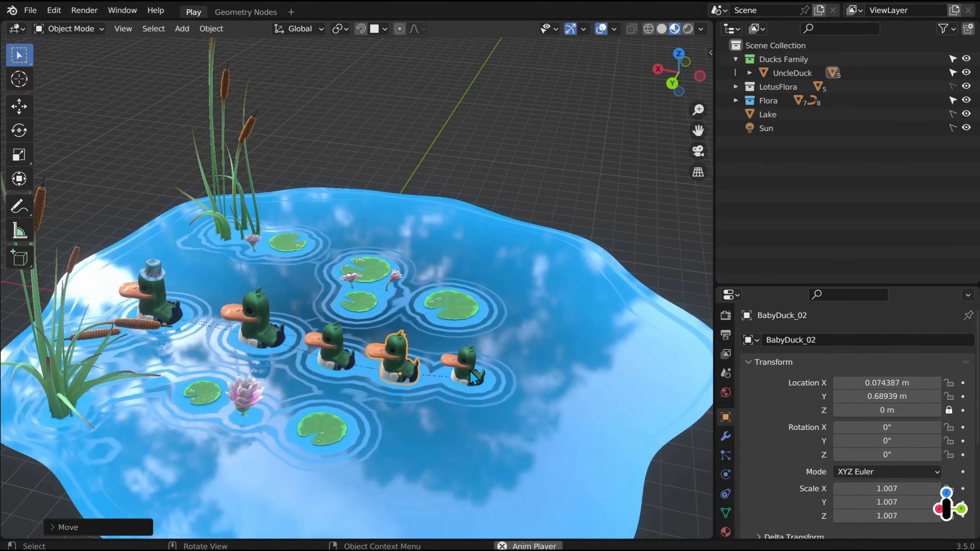
- Move BabyDuck_03 closer behind BabyDuck_02, to about X -2.23 m, Y 0.51 m
left_click(473, 377)
key("g")
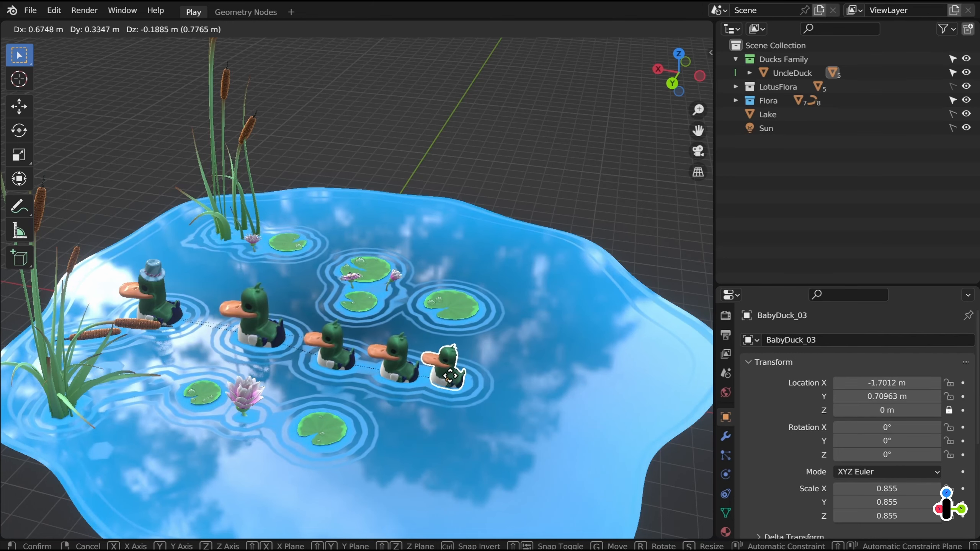
left_click(449, 369)
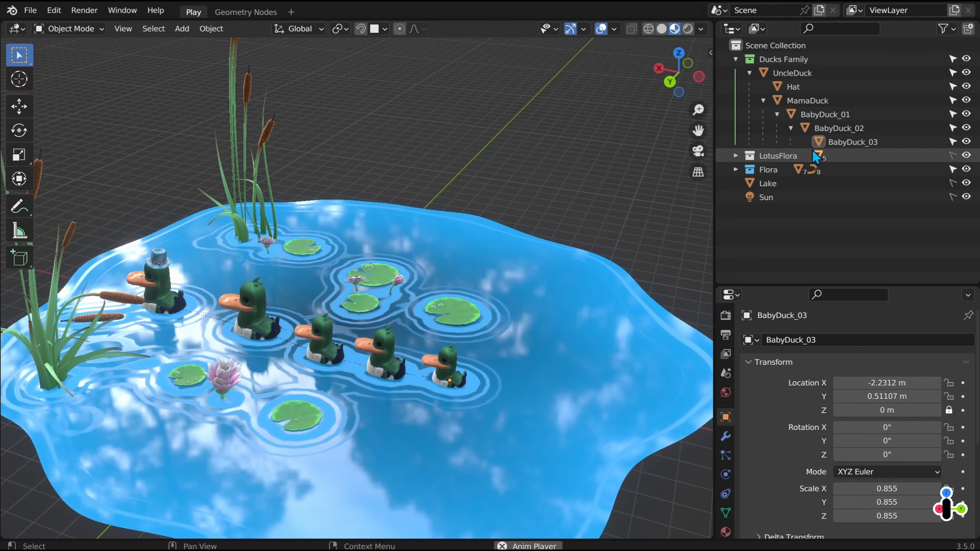
middle_click_drag(477, 187, 494, 220, "ctrl")
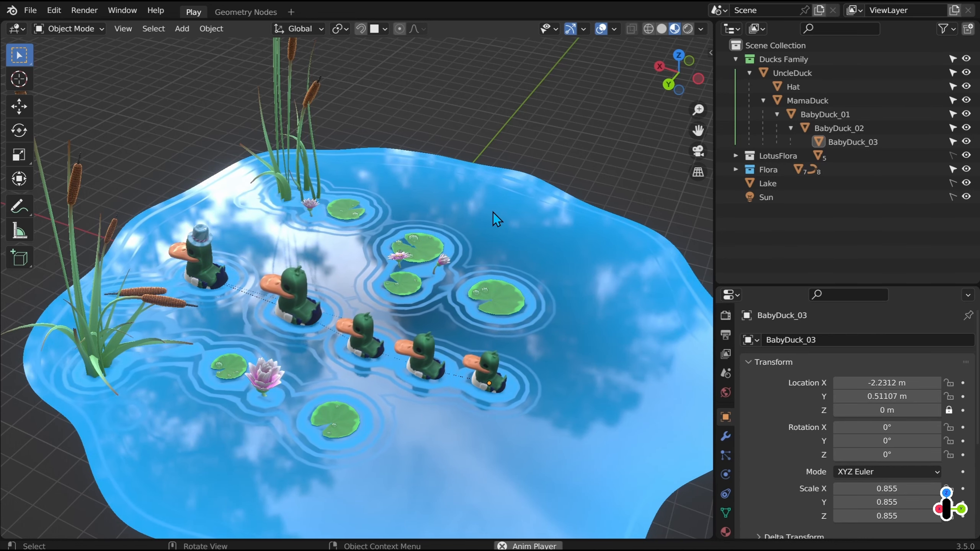
middle_click_drag(494, 213, 516, 226)
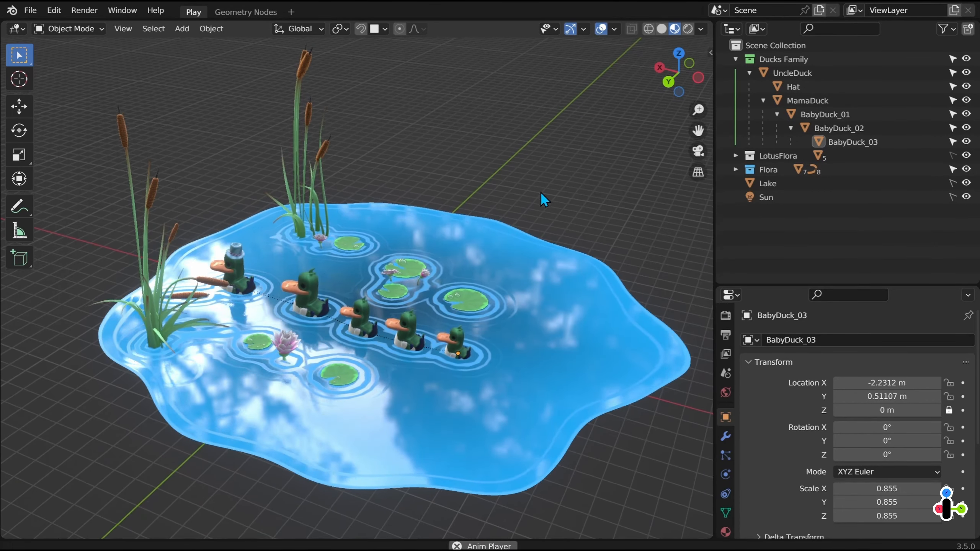